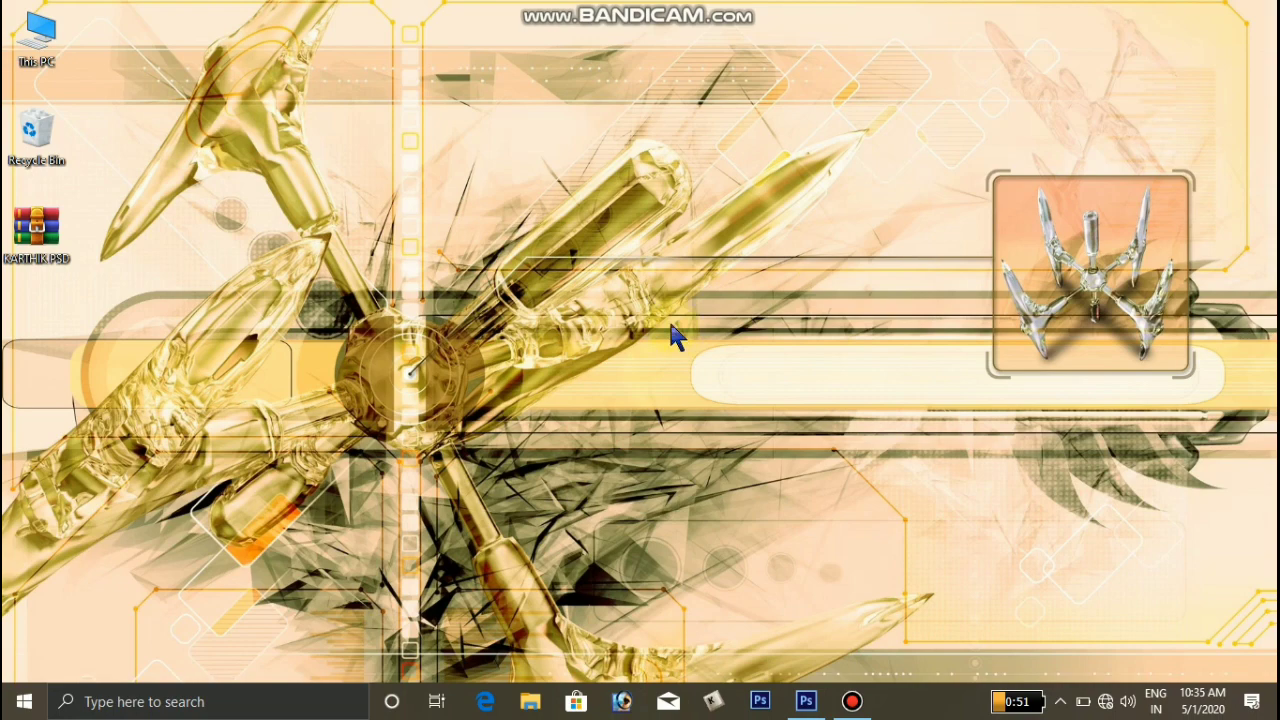
pyautogui.rightClick(653, 298)
pyautogui.click(701, 377)
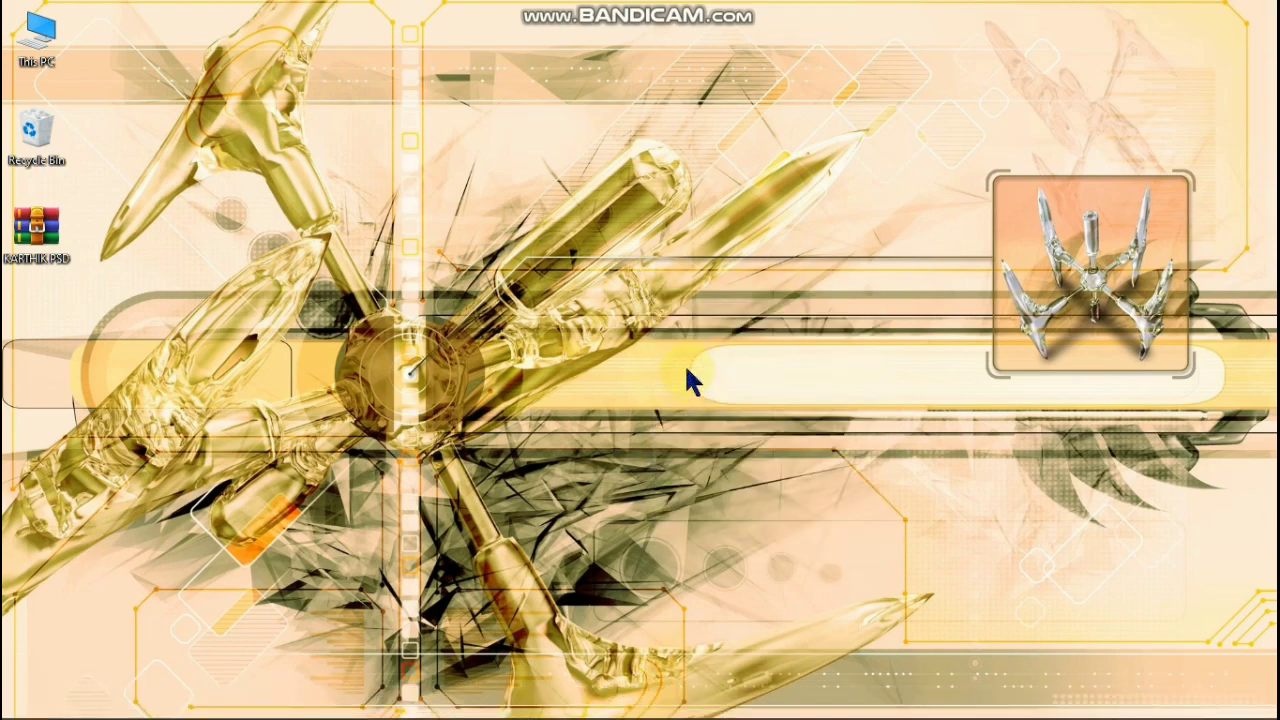
pyautogui.rightClick(612, 239)
pyautogui.click(645, 316)
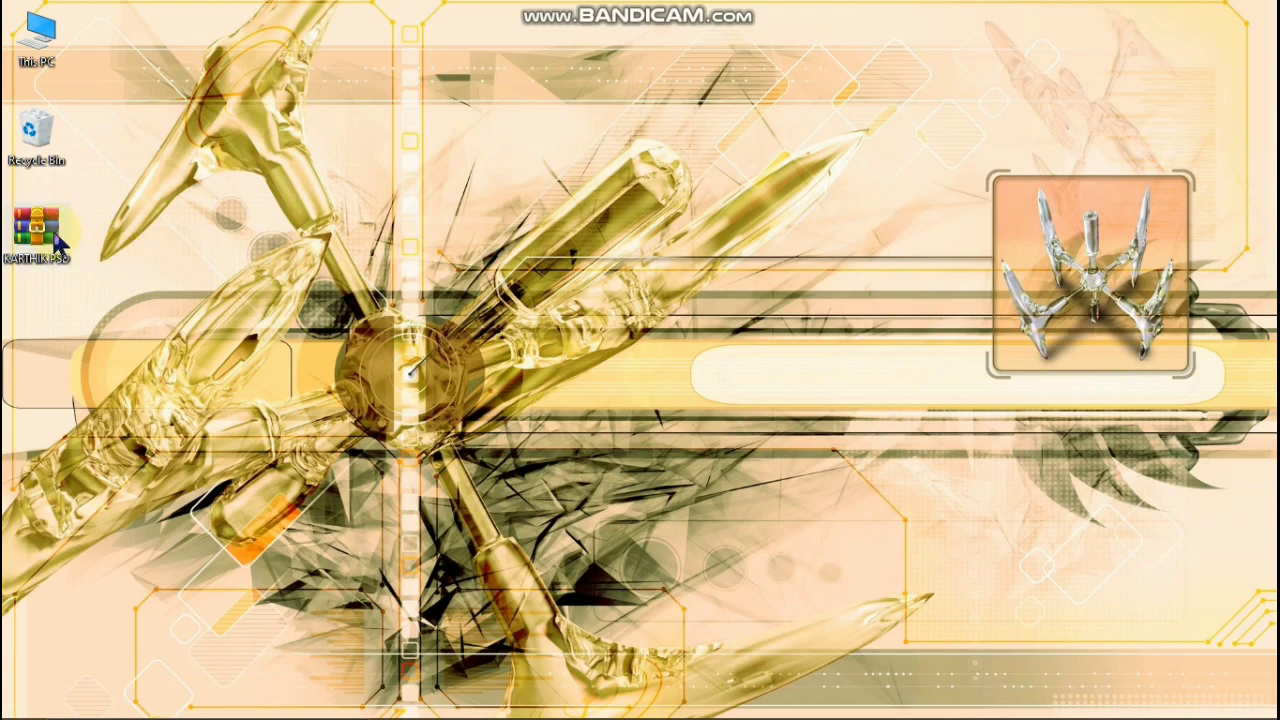
# - Extract the KARTHIK PSD archive directly onto the desktop, entering the archive password
pyautogui.rightClick(55, 245)
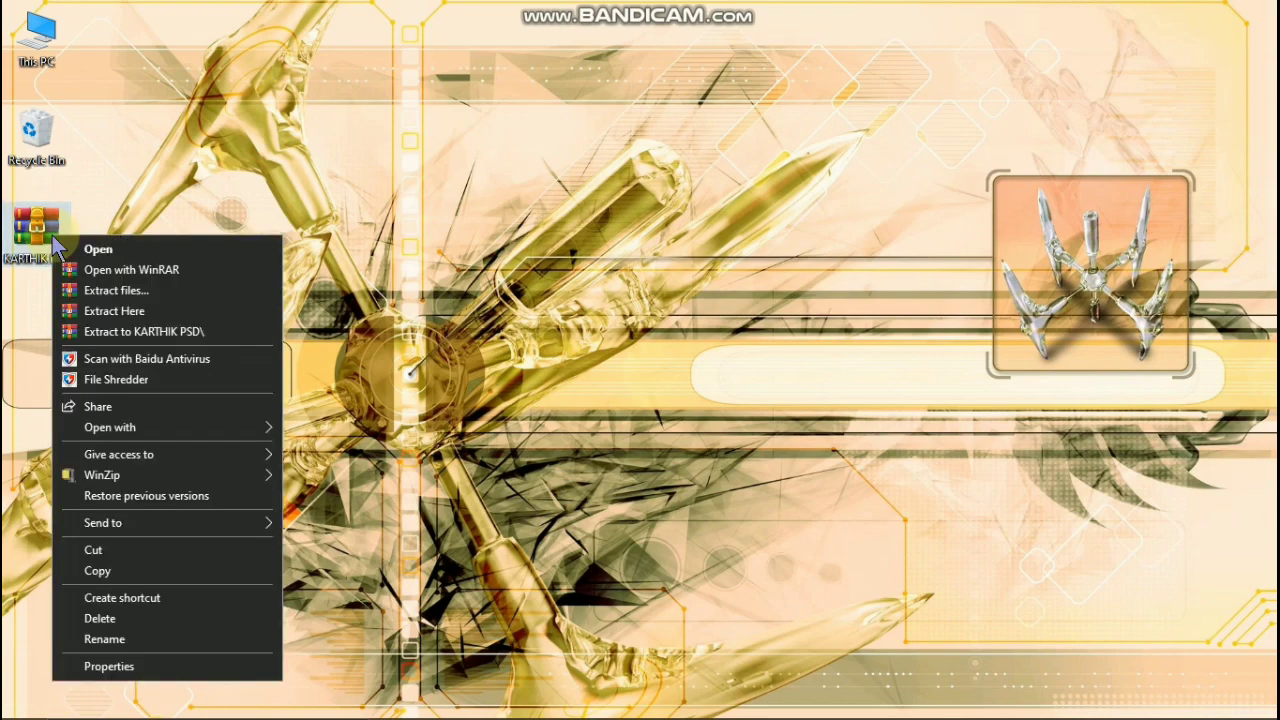
pyautogui.click(105, 311)
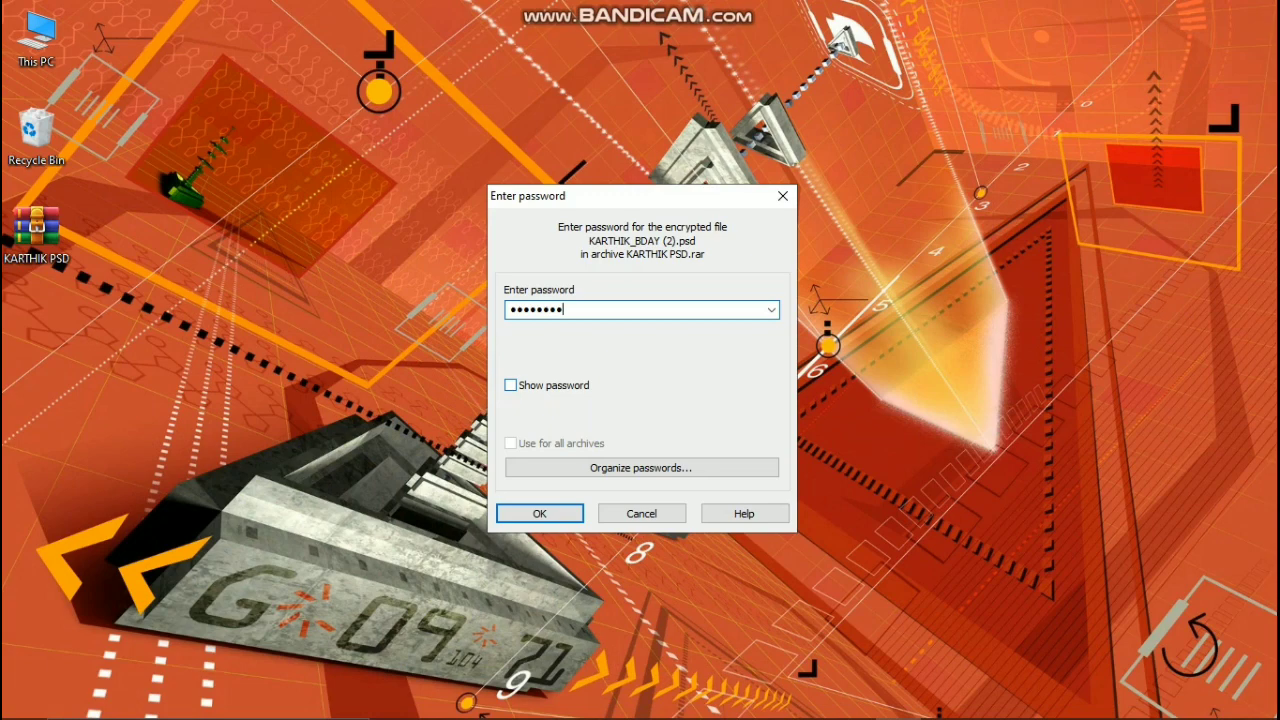
pyautogui.press('Return')
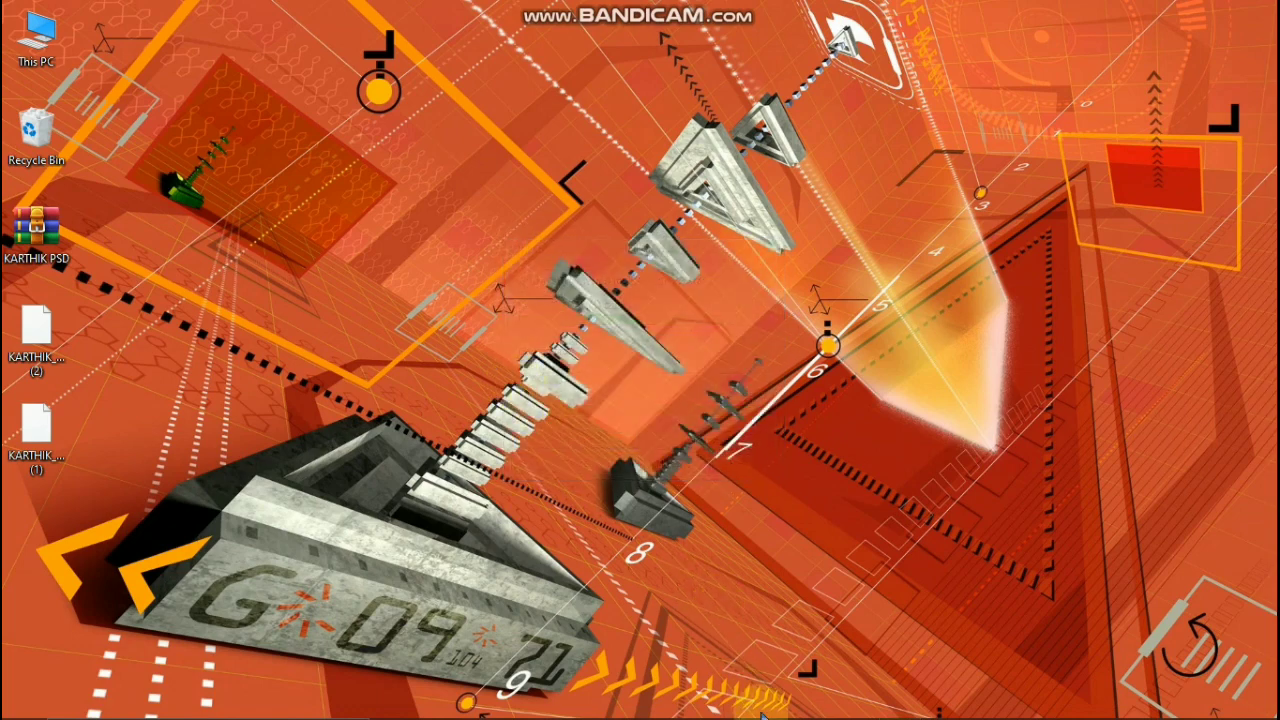
# - Switch to Photoshop and open KARTHIK_BDAY (1) from the desktop
pyautogui.moveTo(773, 718)
pyautogui.click(806, 701)
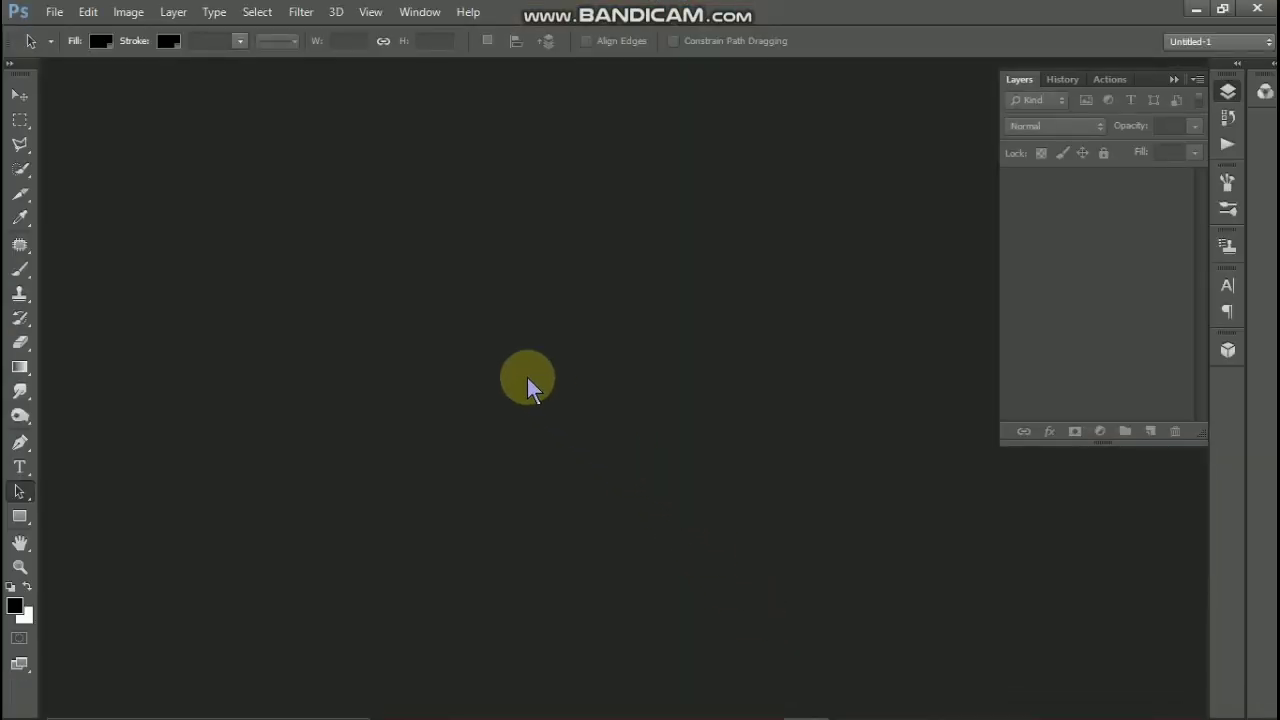
pyautogui.click(54, 12)
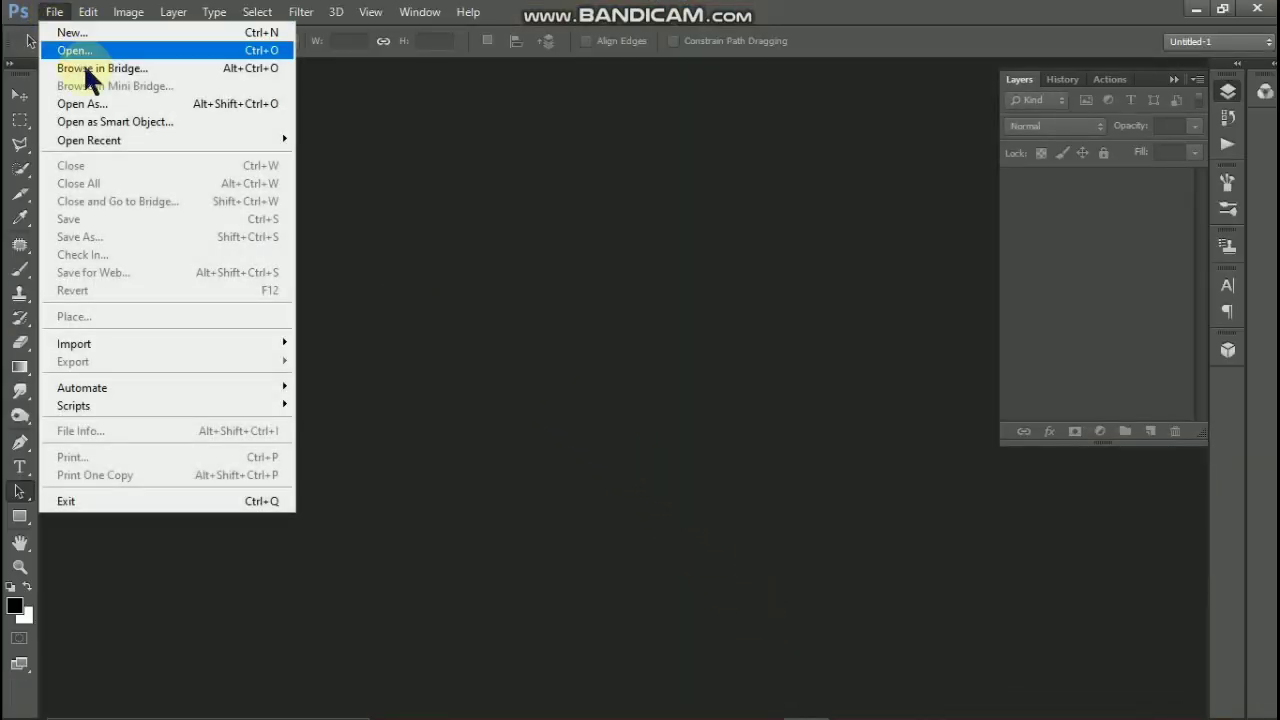
pyautogui.click(80, 50)
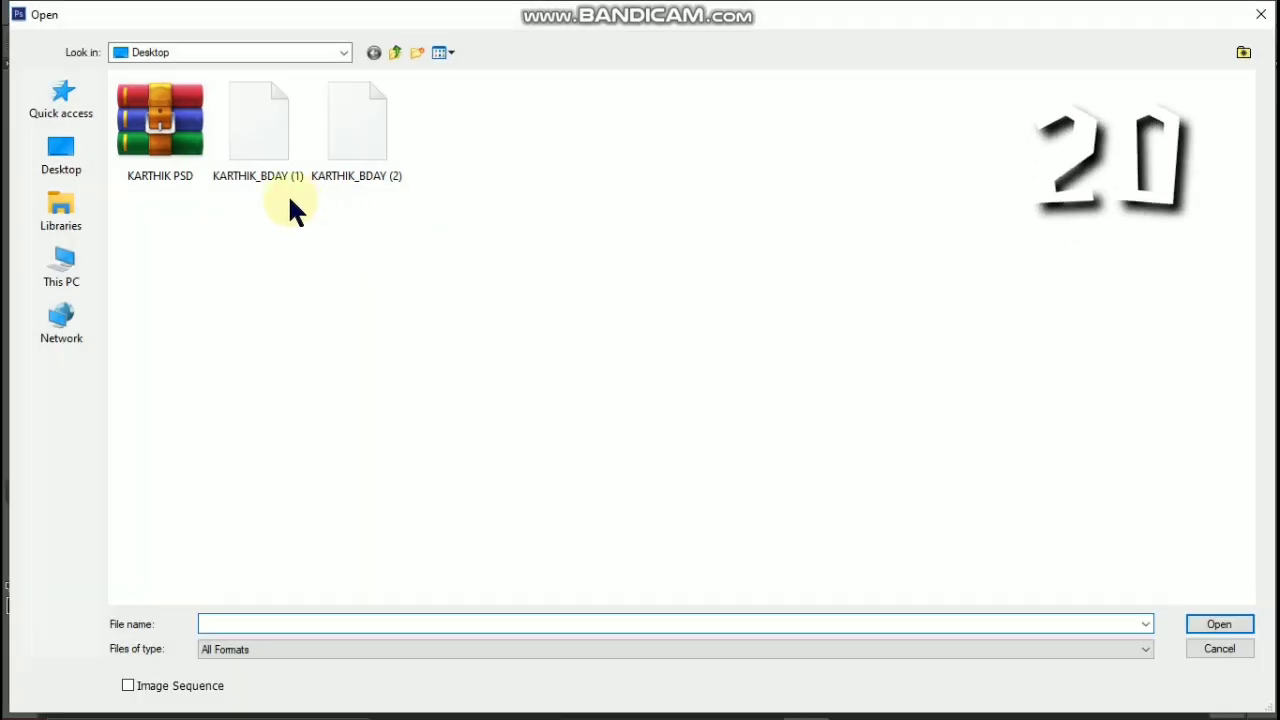
pyautogui.click(255, 160)
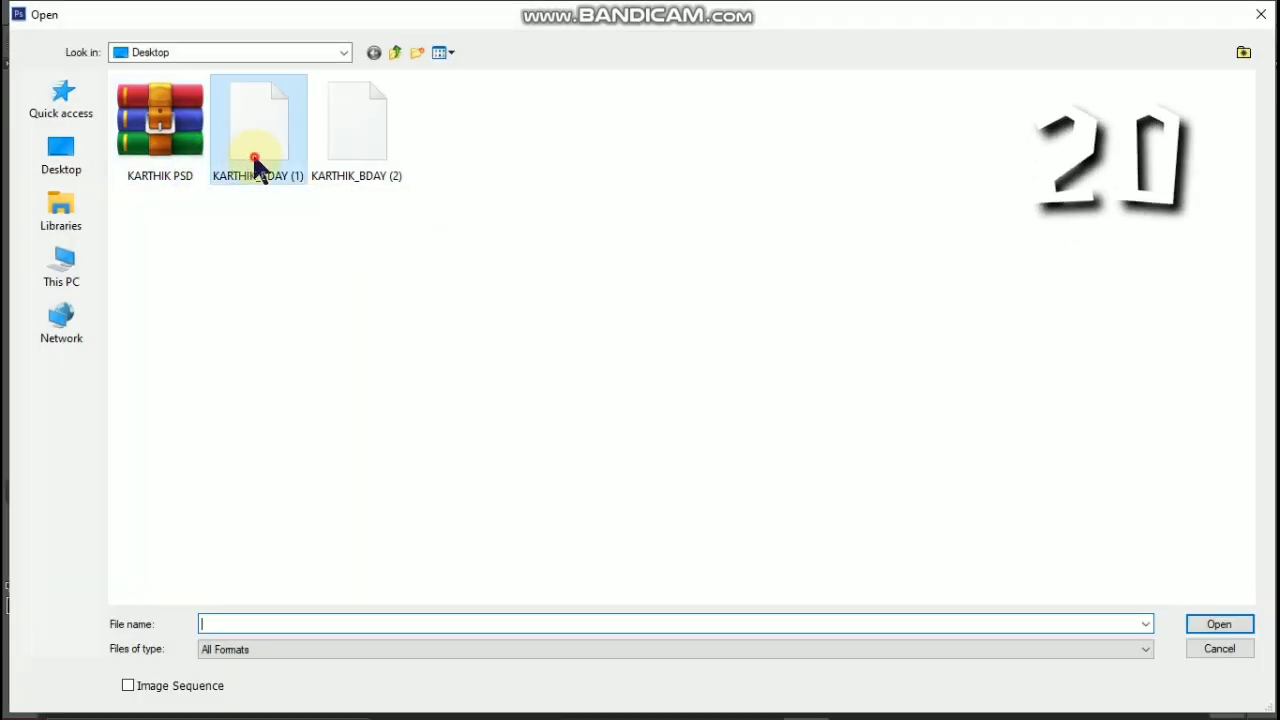
pyautogui.doubleClick(259, 156)
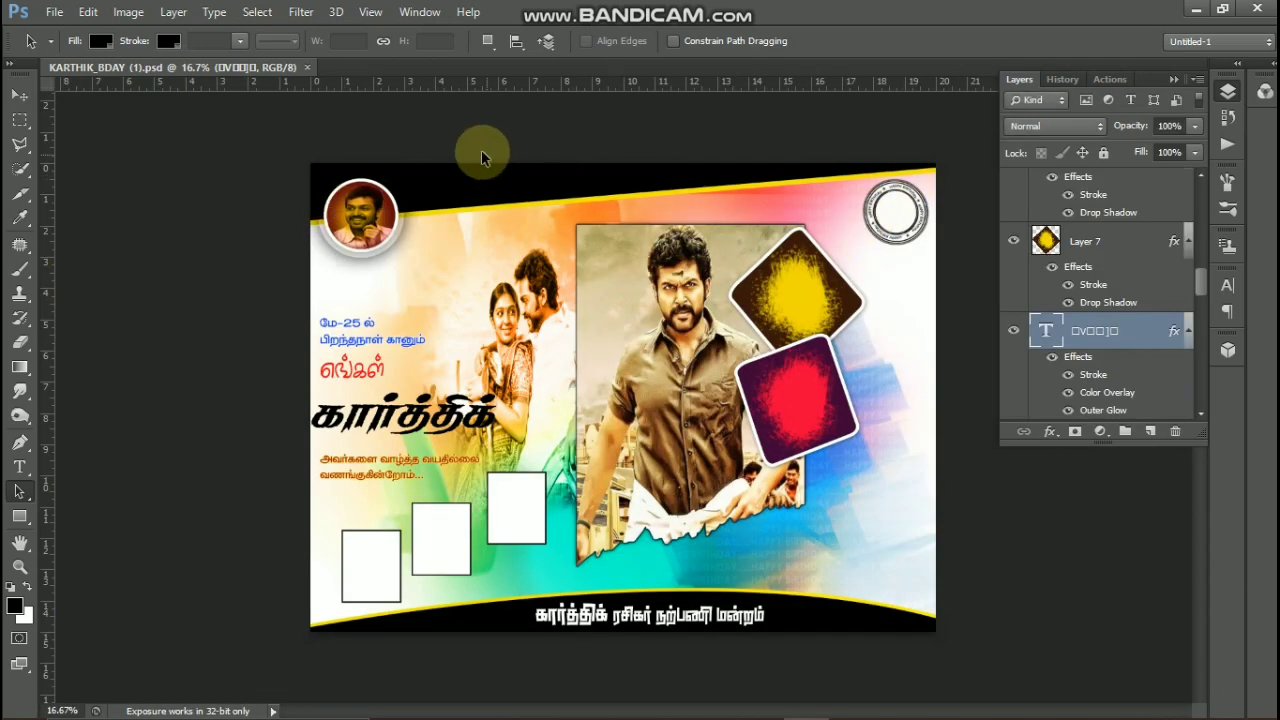
# - With the Move tool, shift the faded couple photo slightly left and the uppermost white photo frame slightly up and right
pyautogui.click(22, 96)
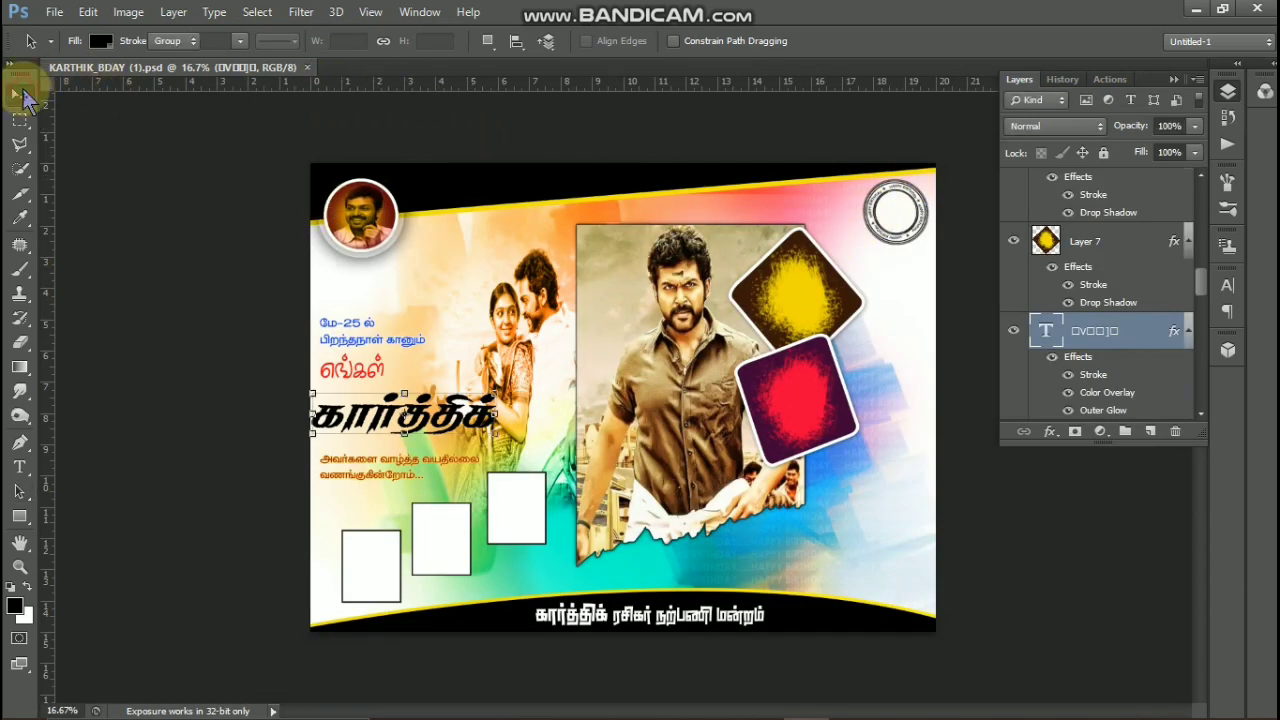
pyautogui.keyDown('ctrl'); pyautogui.click(549, 321); pyautogui.keyUp('ctrl')
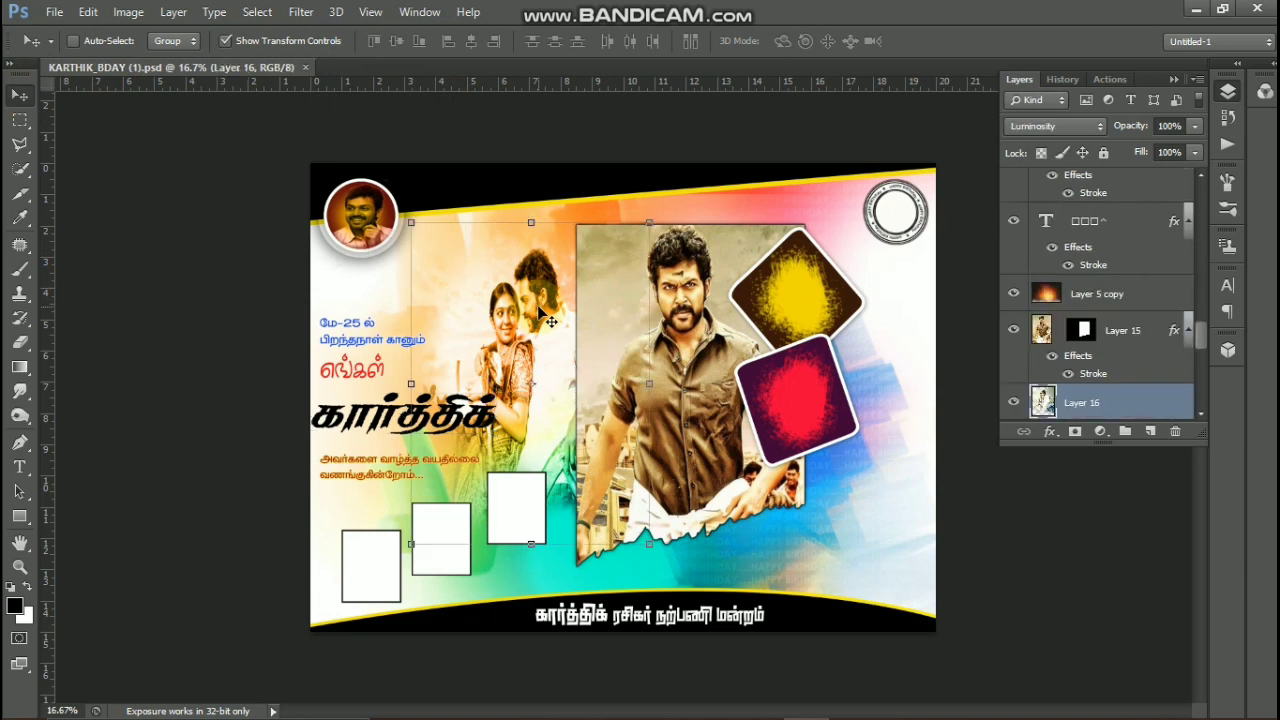
pyautogui.moveTo(539, 308); pyautogui.dragTo(538, 308)
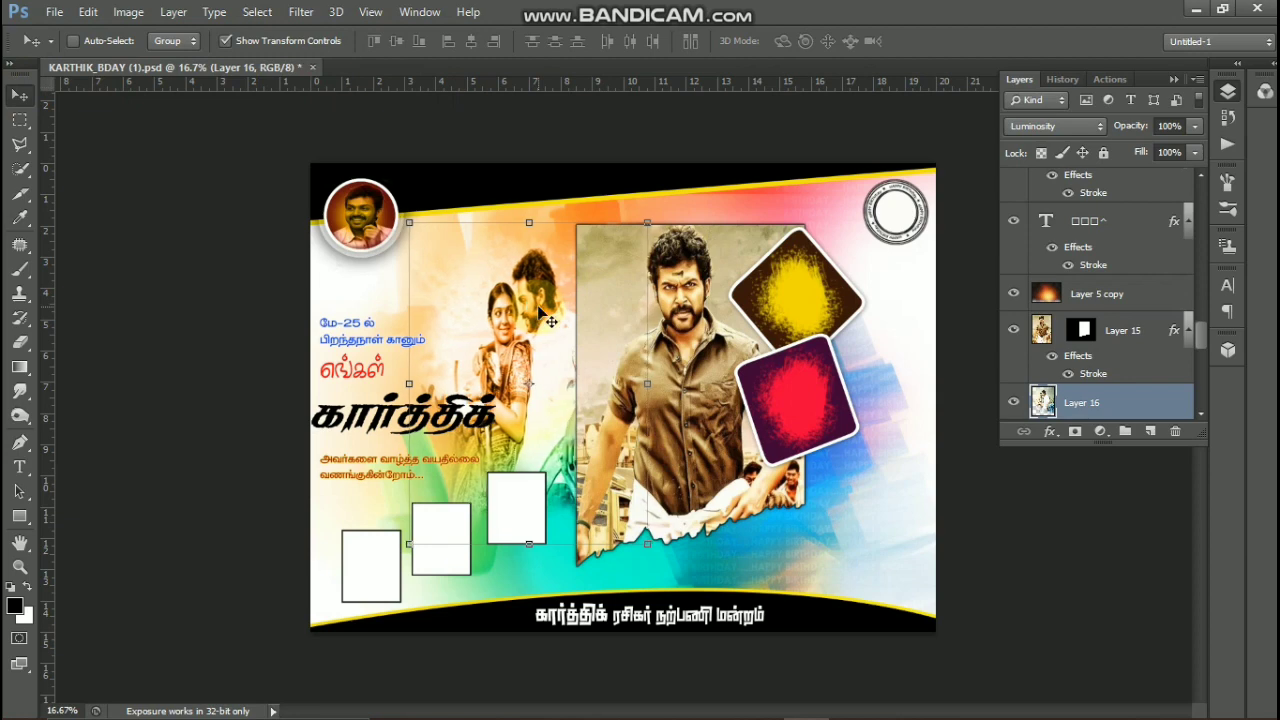
pyautogui.hotkey('ctrl', '+')
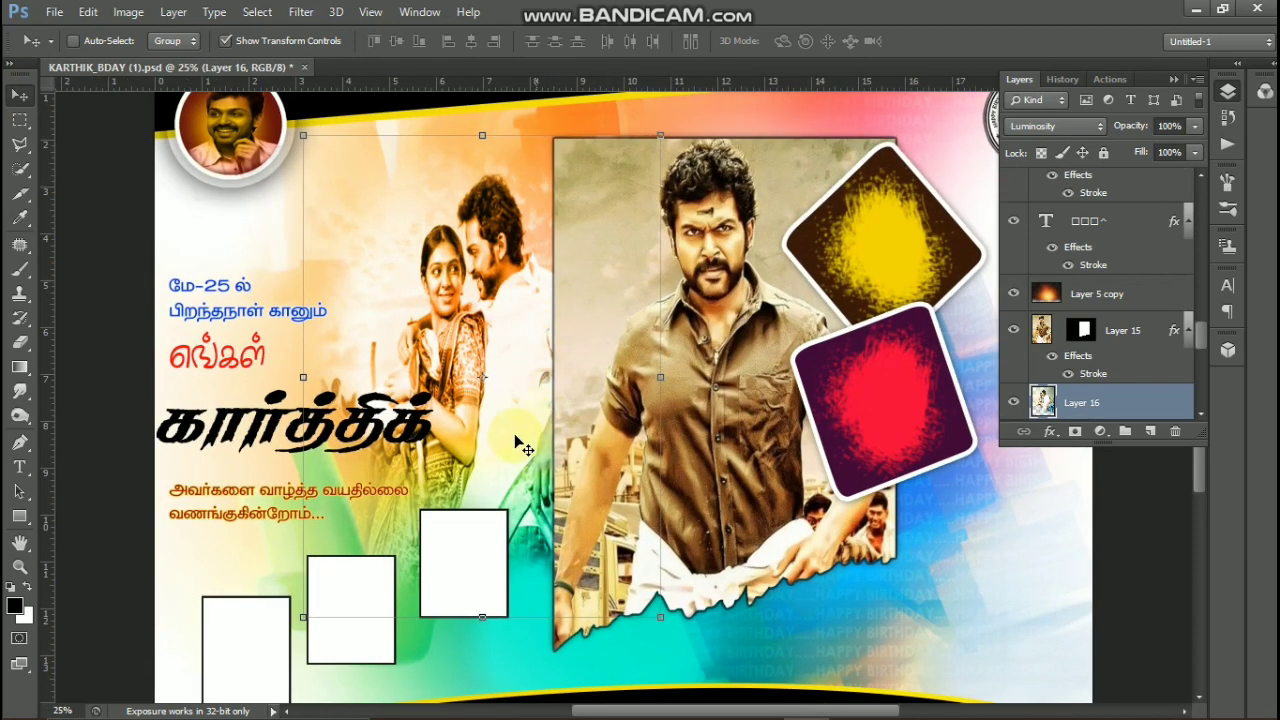
pyautogui.keyDown('ctrl'); pyautogui.click(455, 550); pyautogui.keyUp('ctrl')
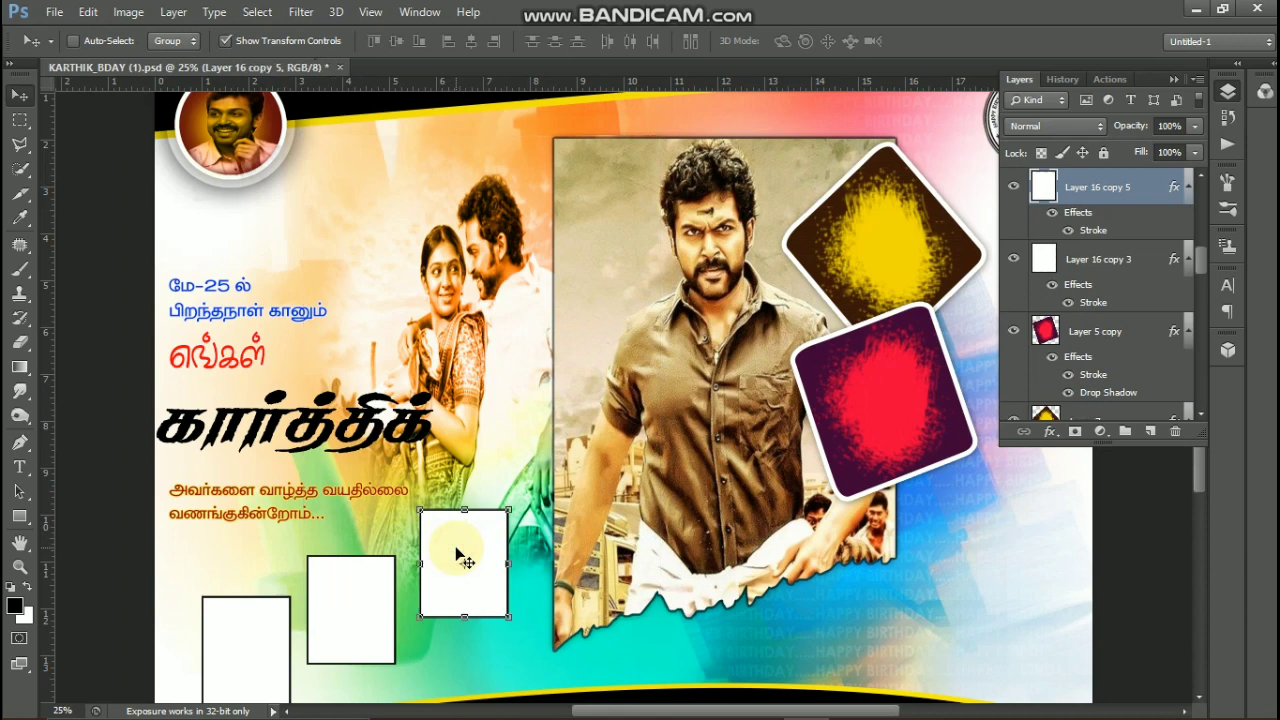
pyautogui.moveTo(458, 552)
pyautogui.mouseDown()
pyautogui.moveTo(446, 533)
pyautogui.moveTo(461, 544)
pyautogui.mouseUp()
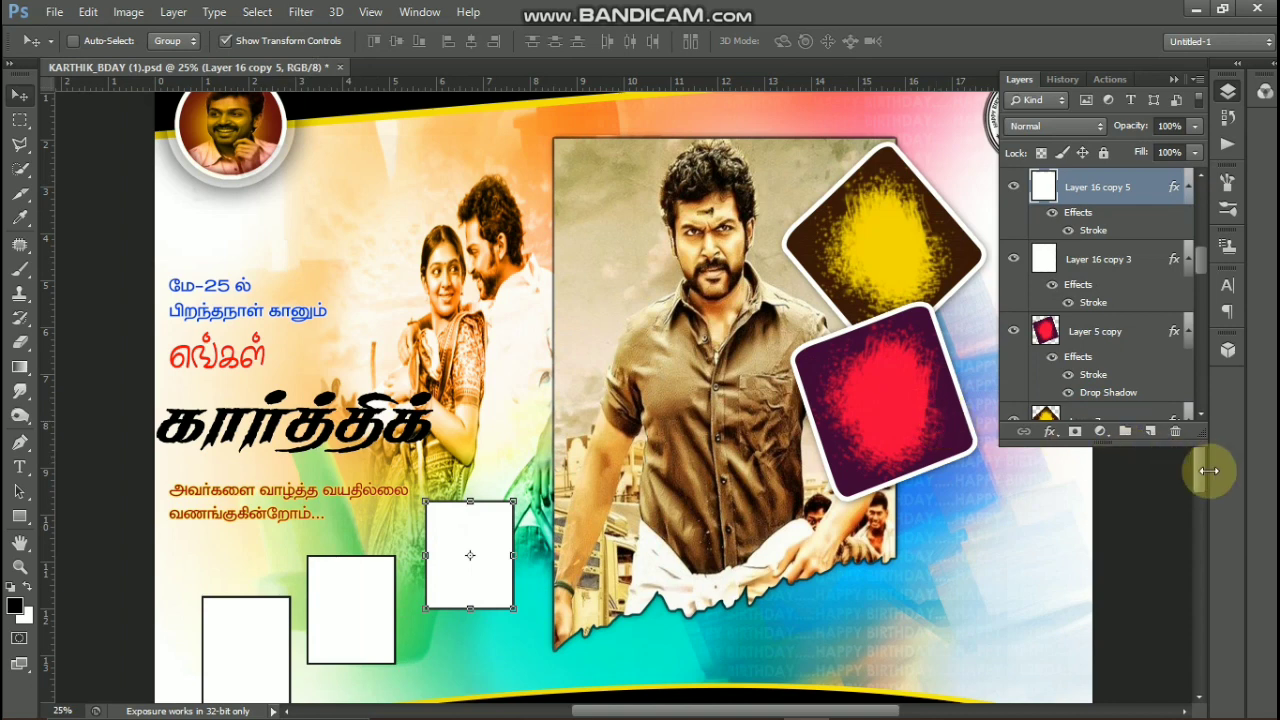
# - Collapse the Layers panel and move the round Happy Birthday stamp slightly right and down in the banner's upper-right corner
pyautogui.click(1173, 80)
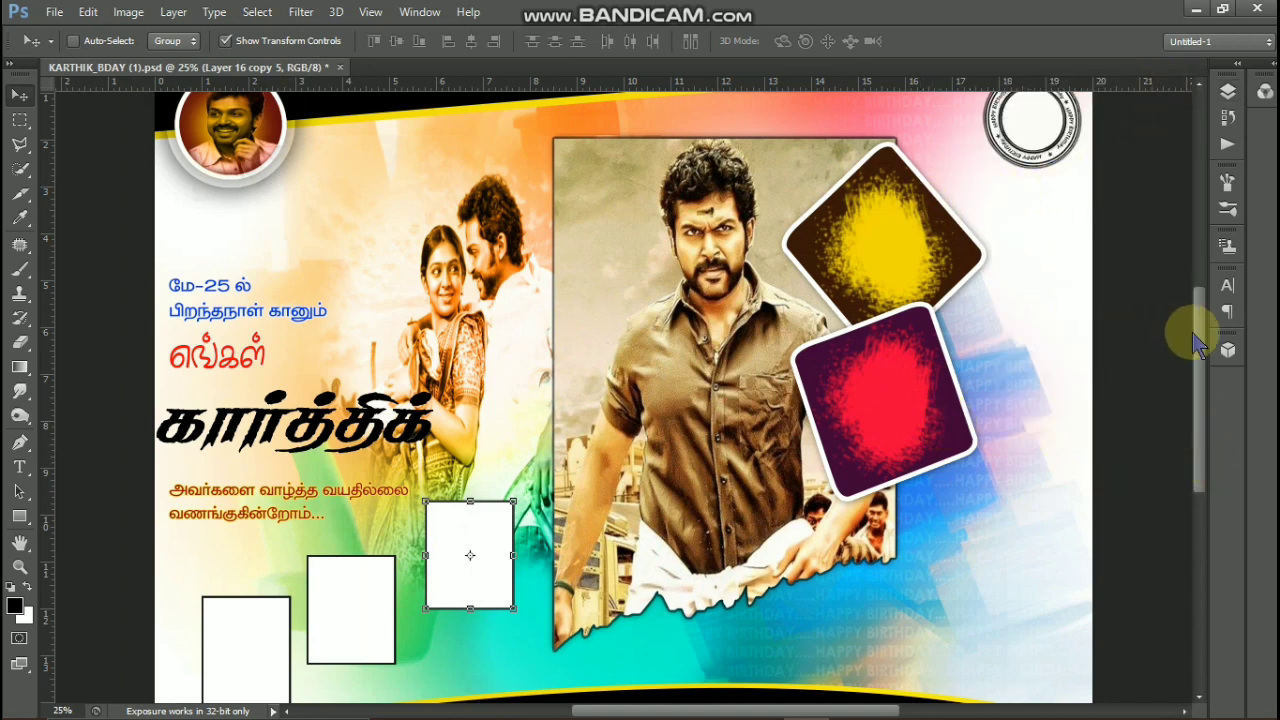
pyautogui.moveTo(1198, 333); pyautogui.dragTo(1196, 302)
pyautogui.click(1035, 187)
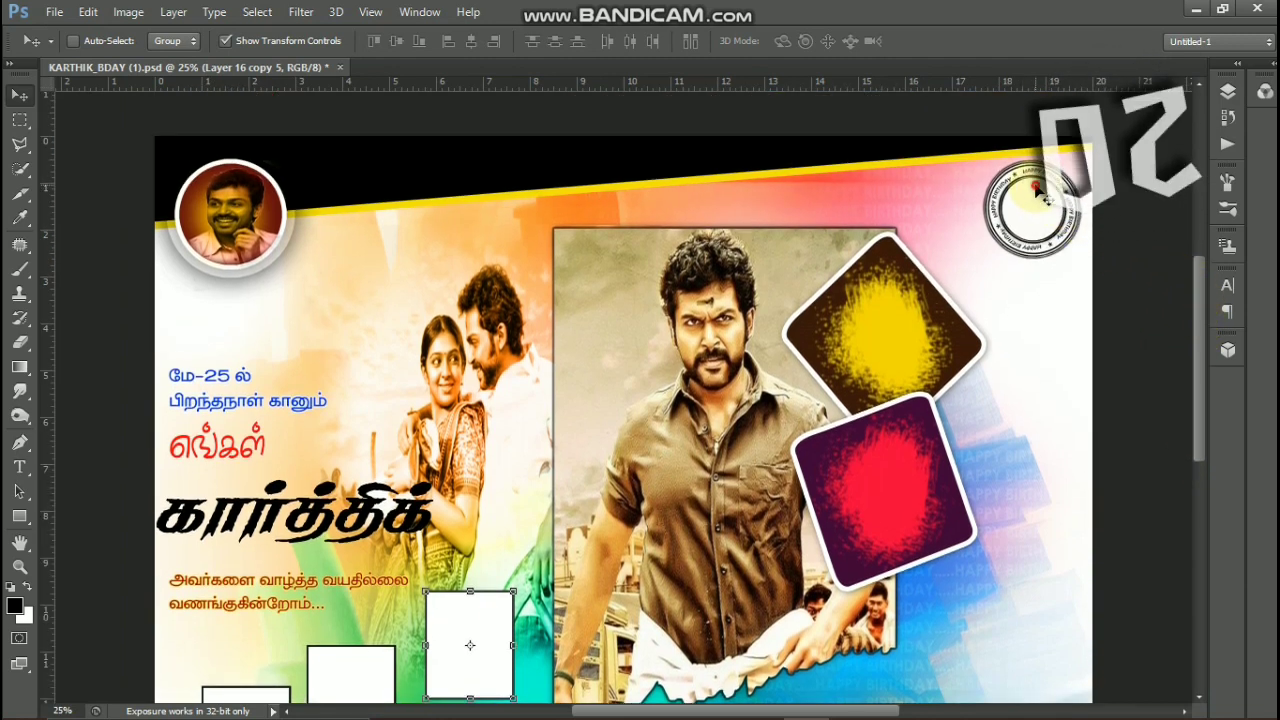
pyautogui.moveTo(1036, 187); pyautogui.dragTo(1052, 201)
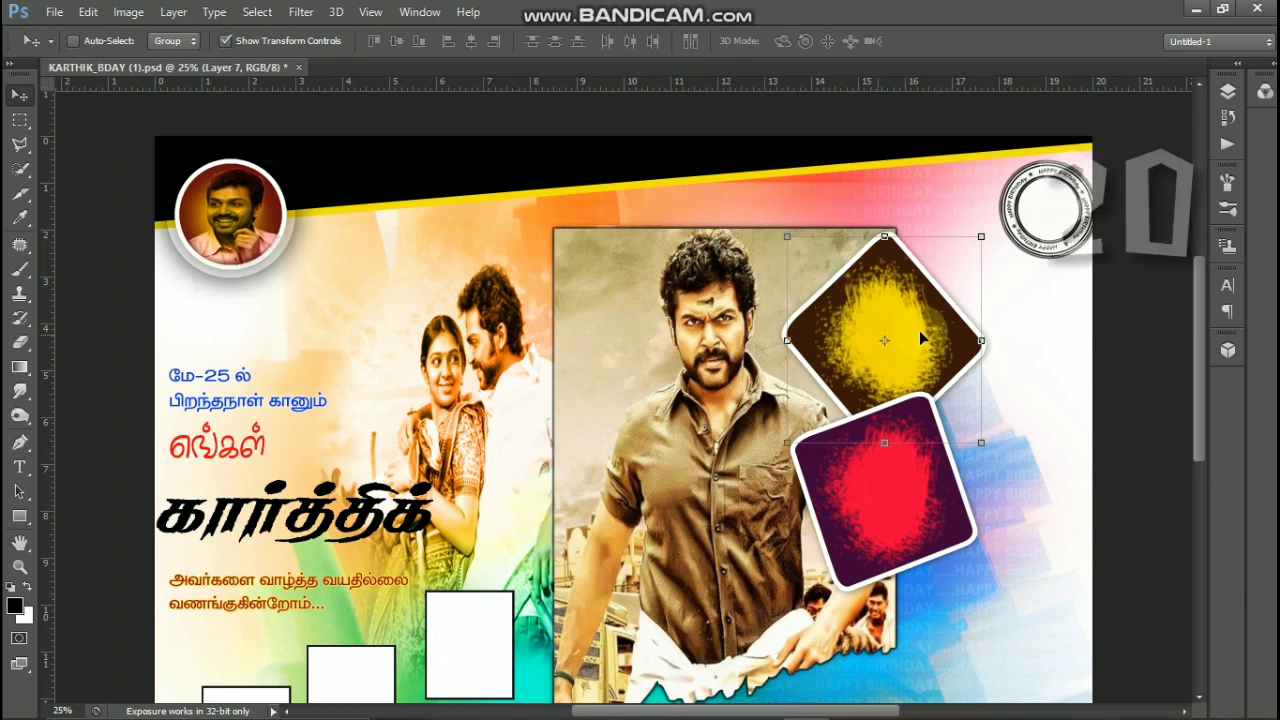
# - Adjust the position of the yellow diamond-shaped frame beside the main portrait with small moves
pyautogui.moveTo(872, 343)
pyautogui.mouseDown()
pyautogui.moveTo(882, 355)
pyautogui.moveTo(875, 342)
pyautogui.mouseUp()
pyautogui.press('super')
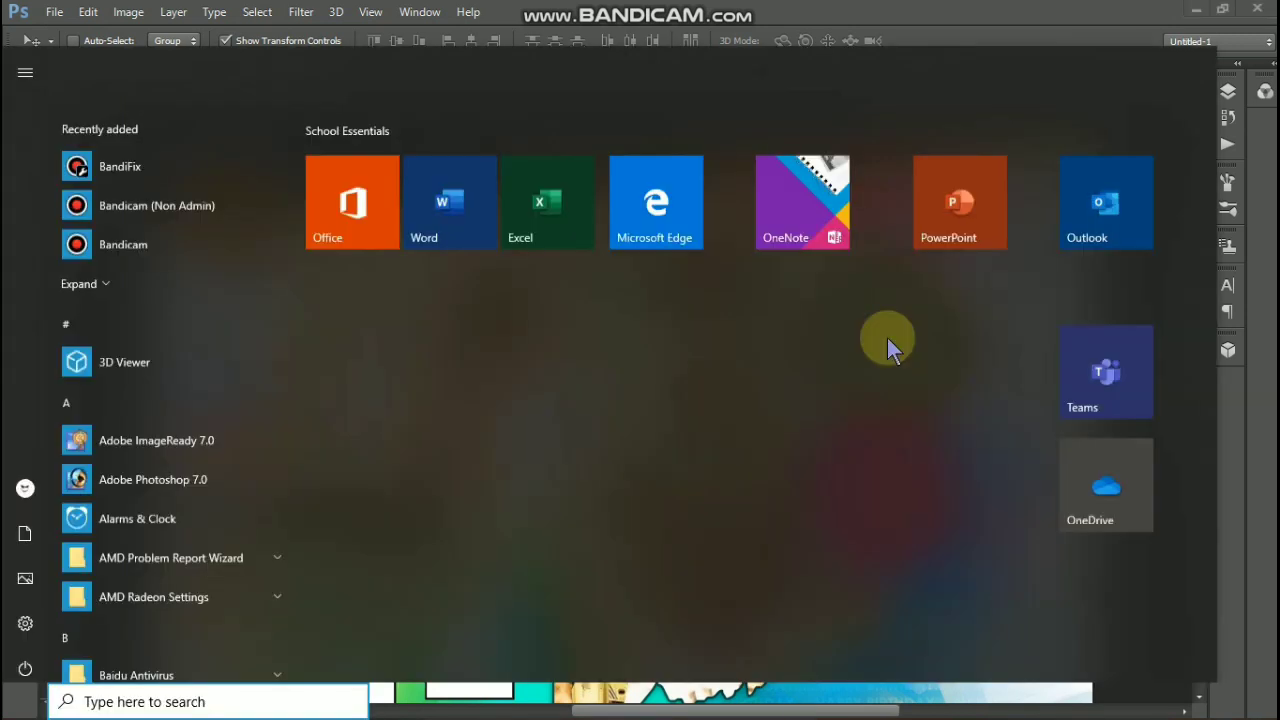
pyautogui.press('Escape')
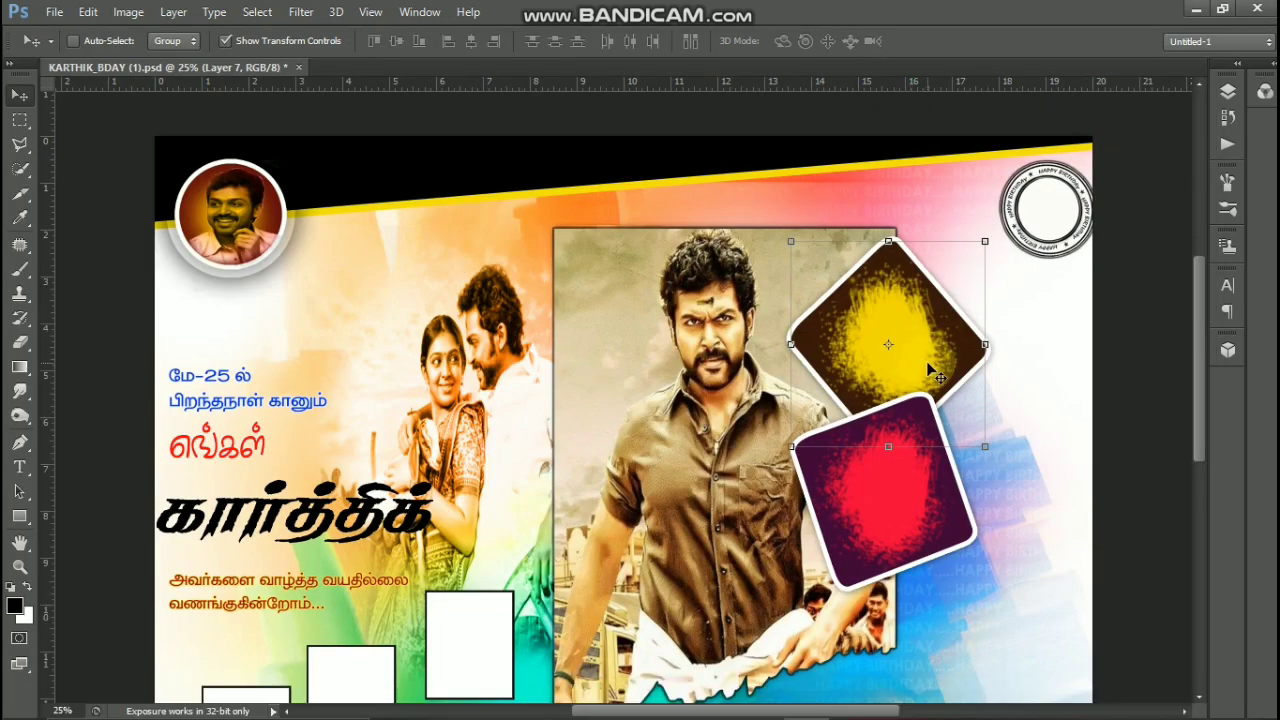
pyautogui.press('z')
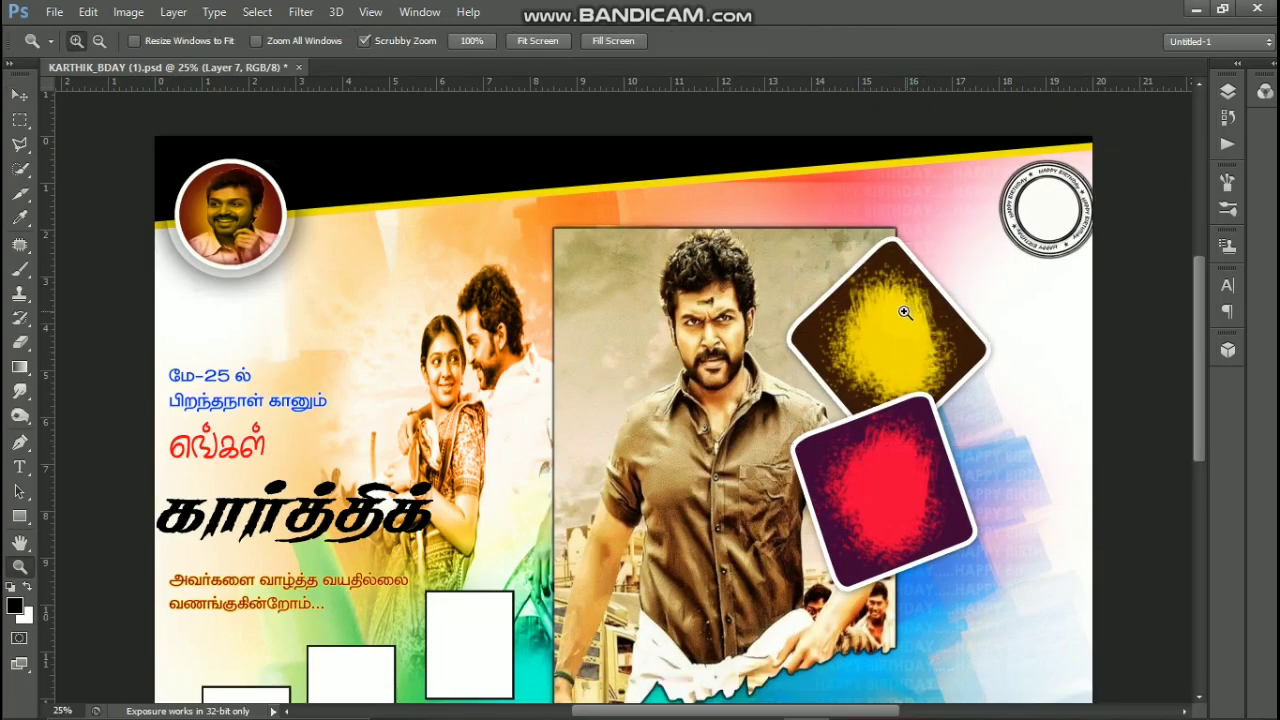
pyautogui.moveTo(904, 316); pyautogui.dragTo(941, 327)
pyautogui.click(951, 333)
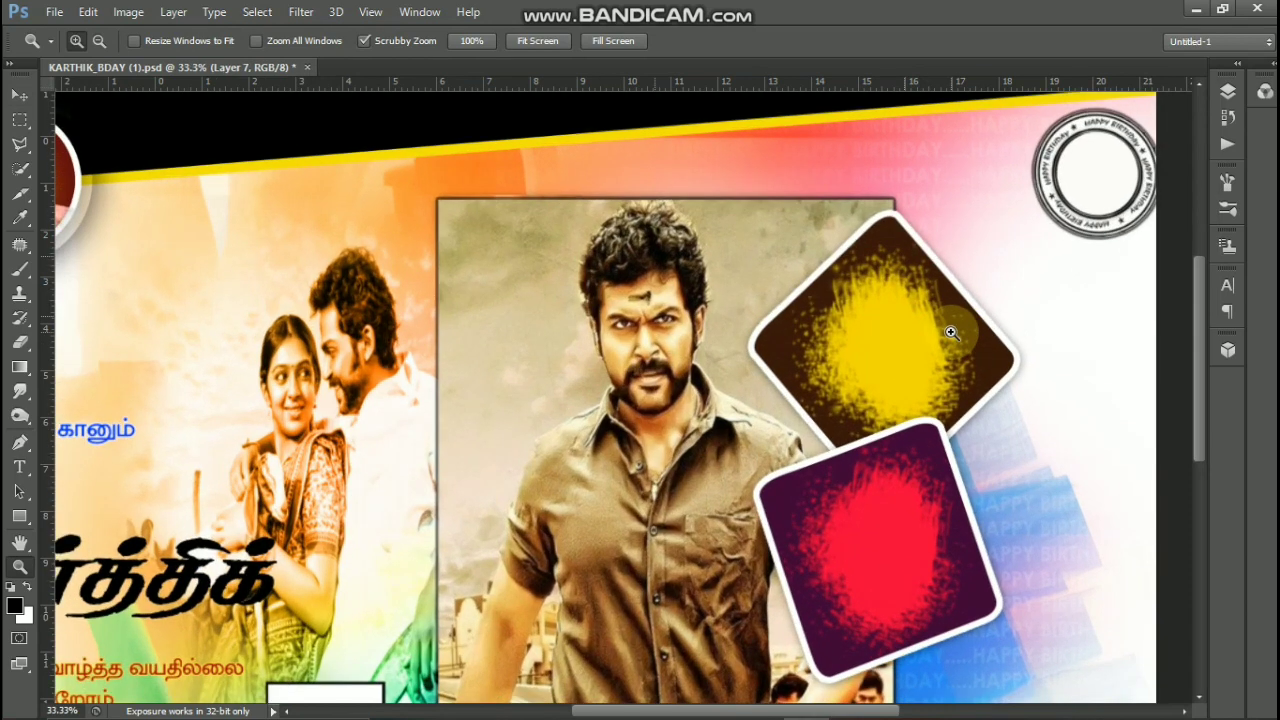
pyautogui.press('v')
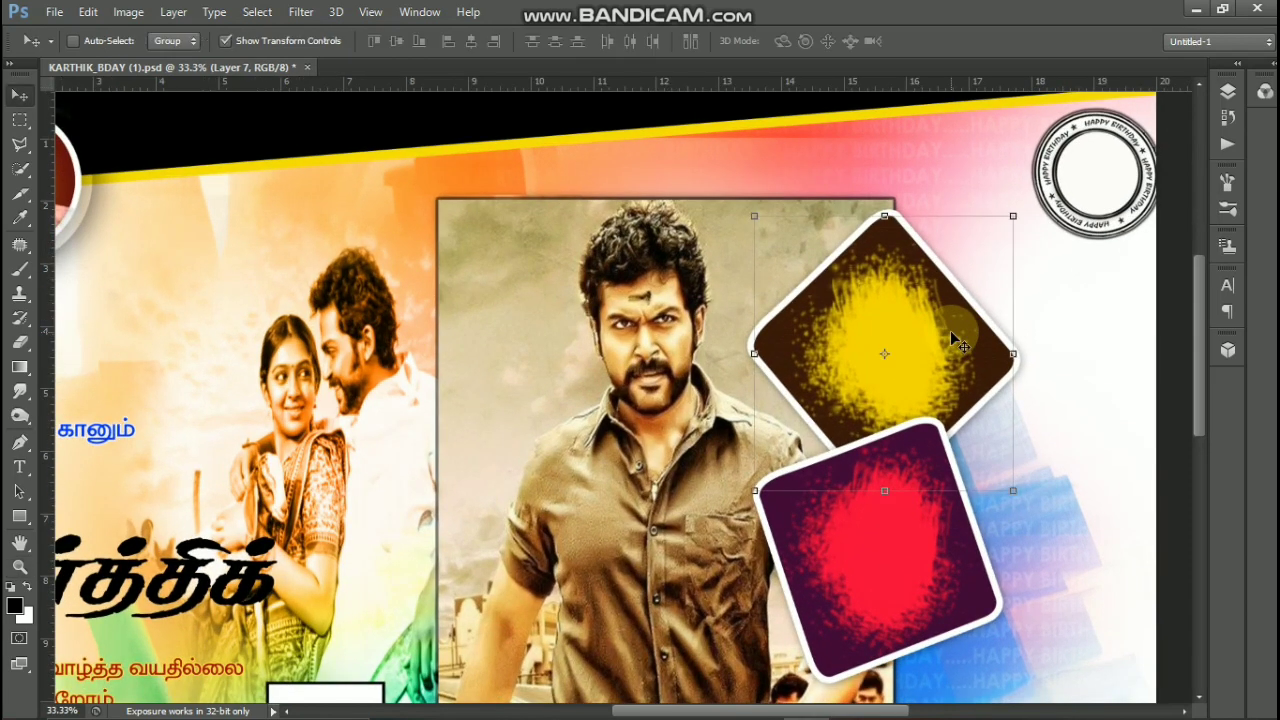
pyautogui.moveTo(971, 263); pyautogui.dragTo(965, 253)
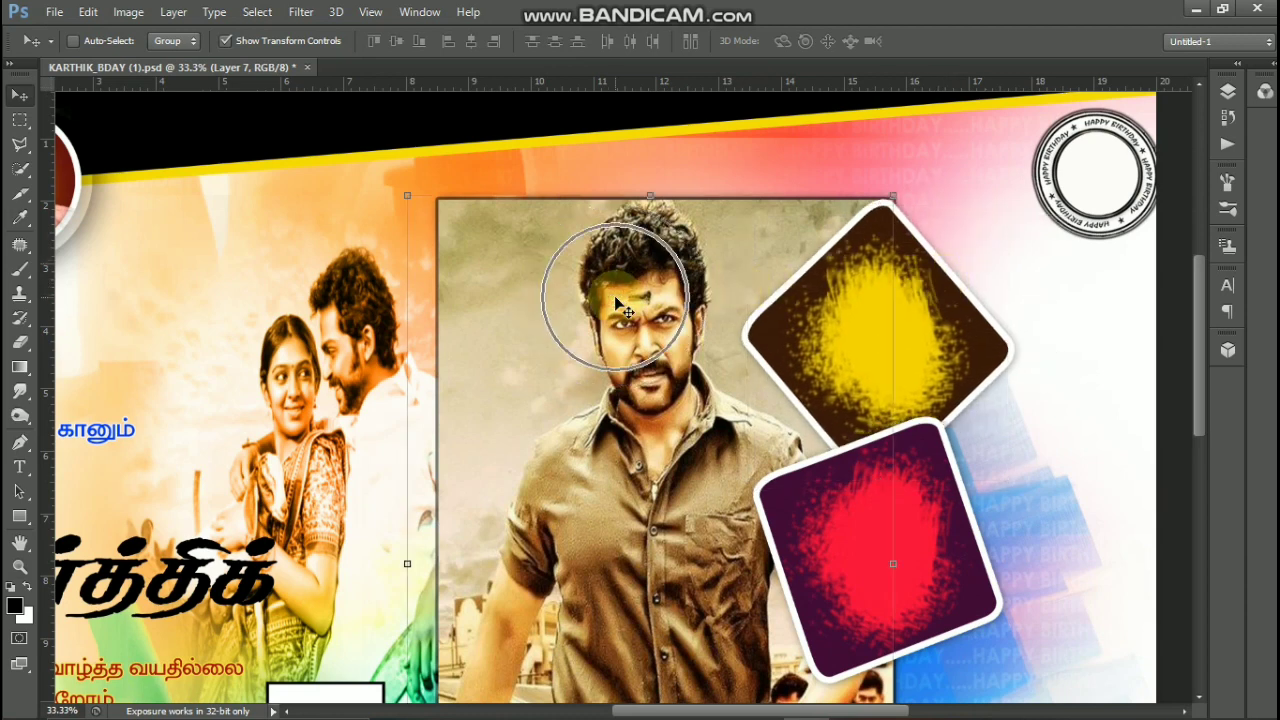
# - Shift the large portrait photo slightly left and down within its torn-edge frame
pyautogui.keyDown('ctrl'); pyautogui.click(655, 287); pyautogui.keyUp('ctrl')
pyautogui.moveTo(655, 287); pyautogui.dragTo(640, 292)
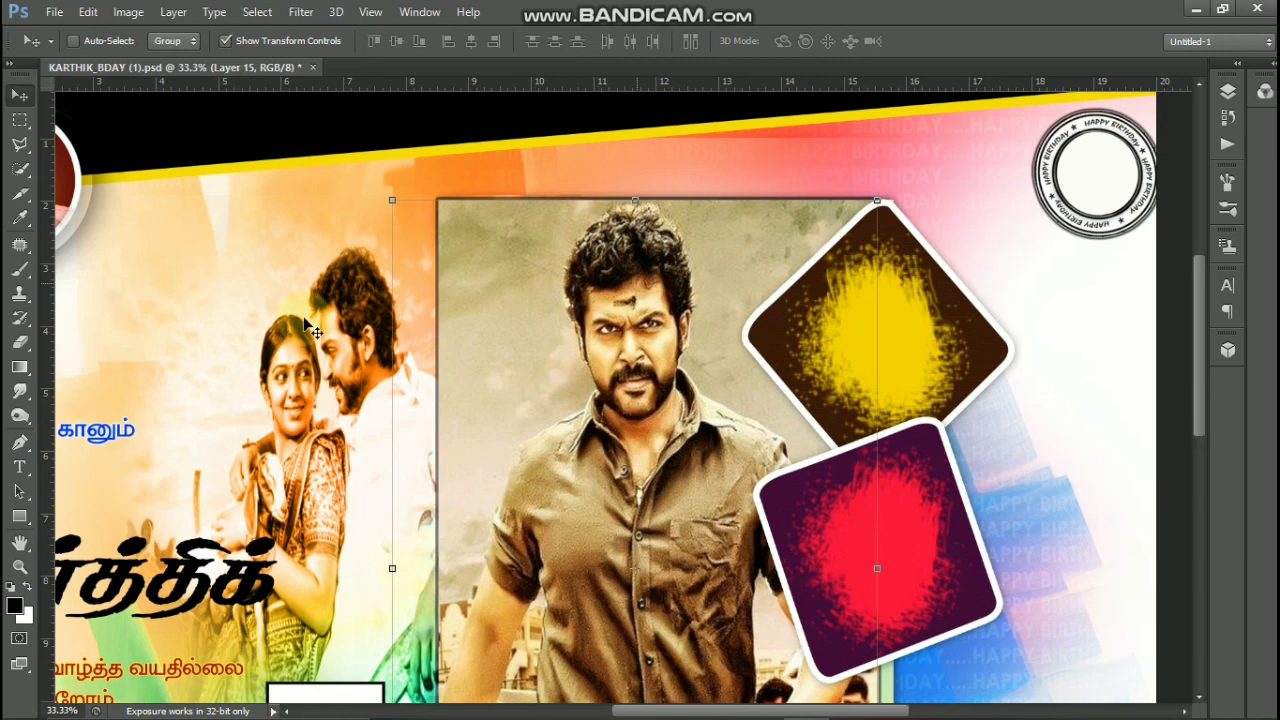
pyautogui.keyDown('ctrl'); pyautogui.click(918, 187); pyautogui.keyUp('ctrl')
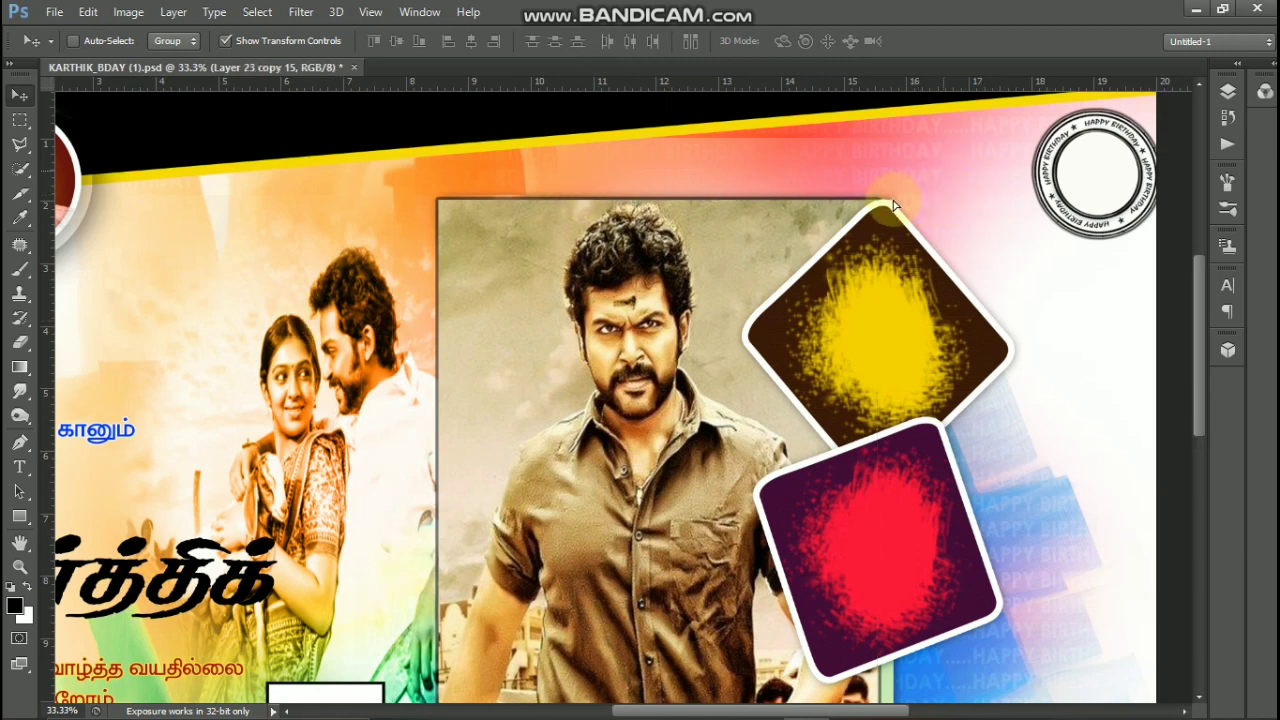
pyautogui.moveTo(895, 205); pyautogui.dragTo(943, 537)
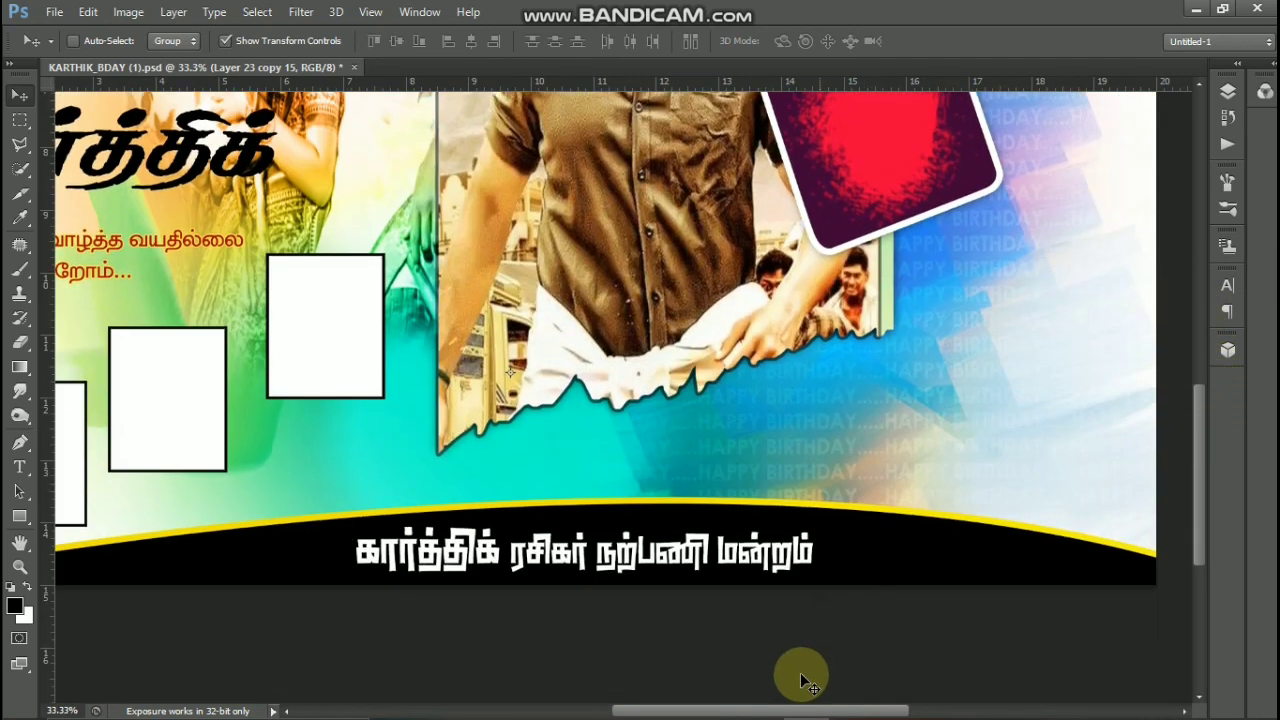
# - Move the white Tamil title in the banner's black bottom band slightly upward
pyautogui.keyDown('ctrl'); pyautogui.click(680, 545); pyautogui.keyUp('ctrl')
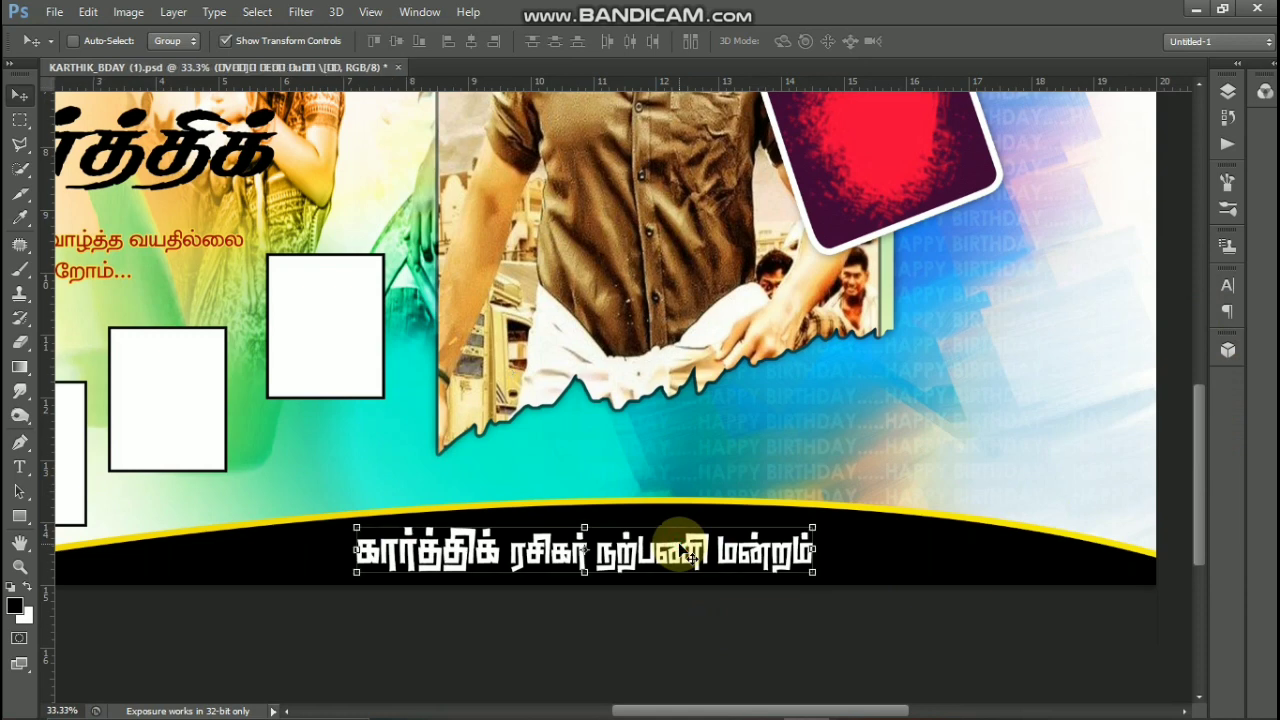
pyautogui.press('Left')
pyautogui.press('Left')
pyautogui.press('Left')
pyautogui.press('Left')
pyautogui.press('Left')
pyautogui.press('Left')
pyautogui.press('Left')
pyautogui.press('Left')
pyautogui.press('Left')
pyautogui.press('Left')
pyautogui.press('Left')
pyautogui.press('Left')
pyautogui.moveTo(688, 546)
pyautogui.mouseDown()
pyautogui.moveTo(721, 554)
pyautogui.moveTo(692, 541)
pyautogui.mouseUp()
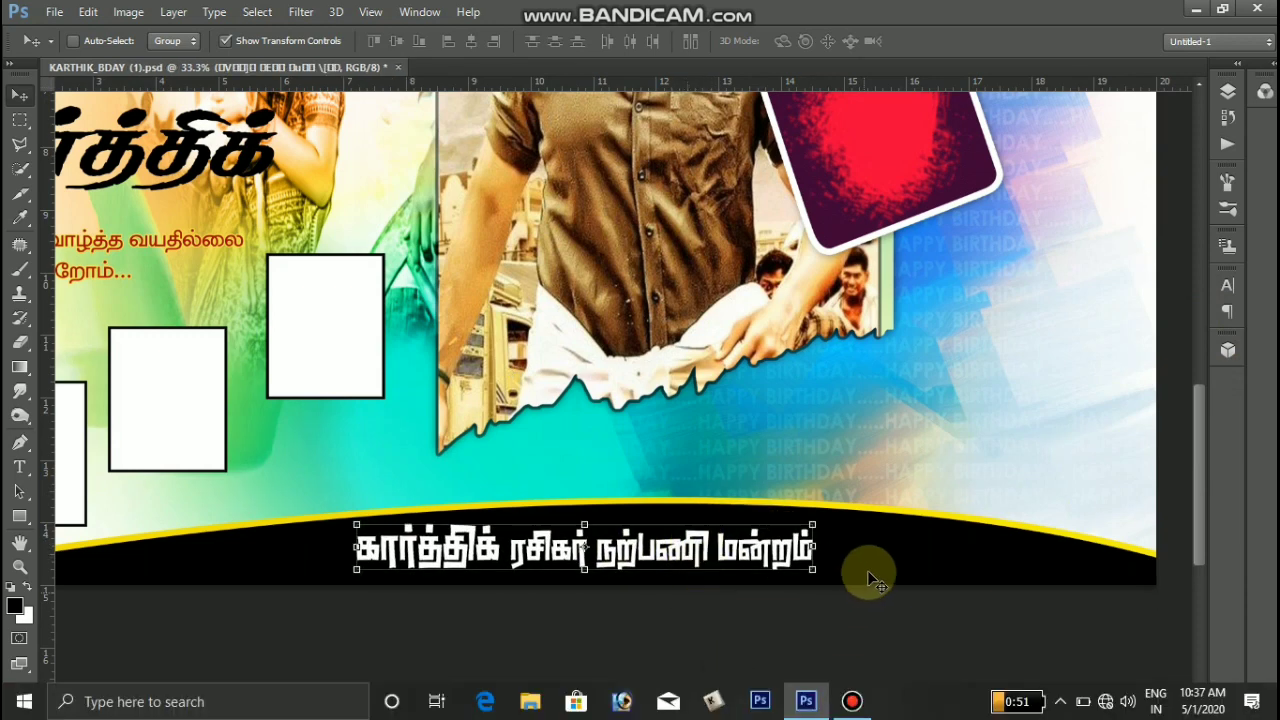
# - Move the Layer 5 copy glow in the banner's lower-right background area upward
pyautogui.keyDown('ctrl'); pyautogui.click(870, 544); pyautogui.keyUp('ctrl')
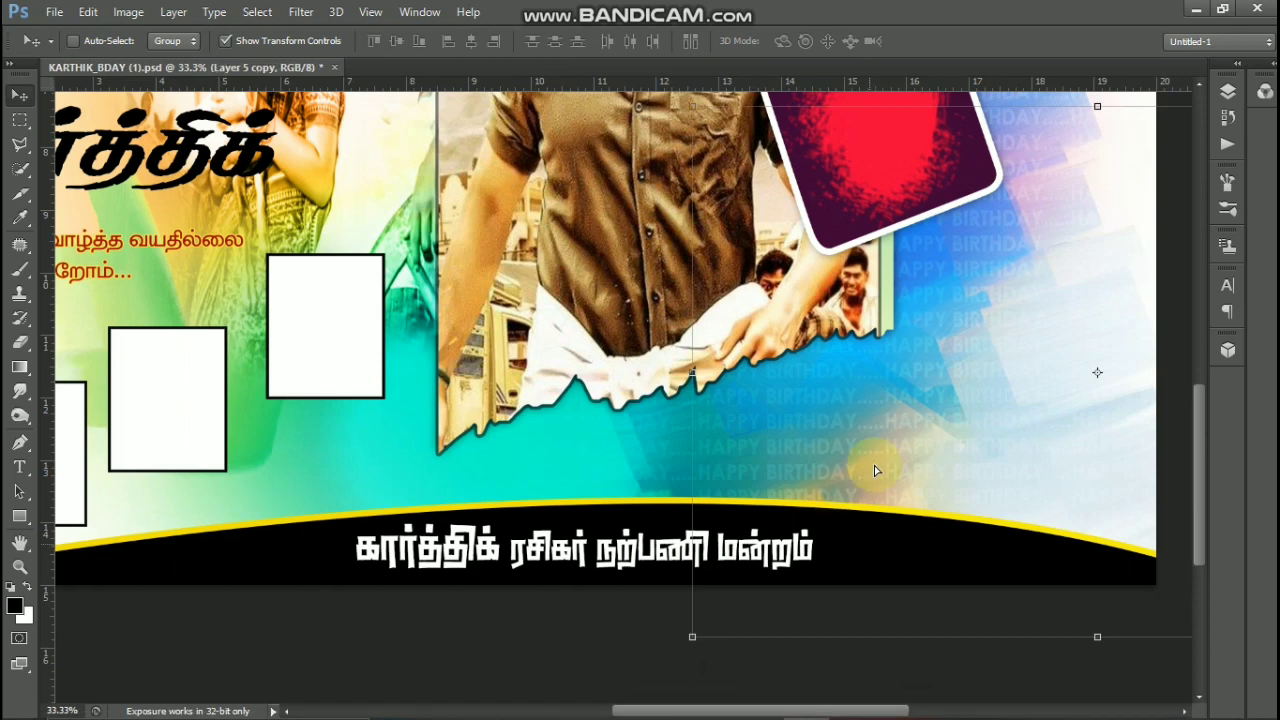
pyautogui.moveTo(791, 486); pyautogui.dragTo(875, 458)
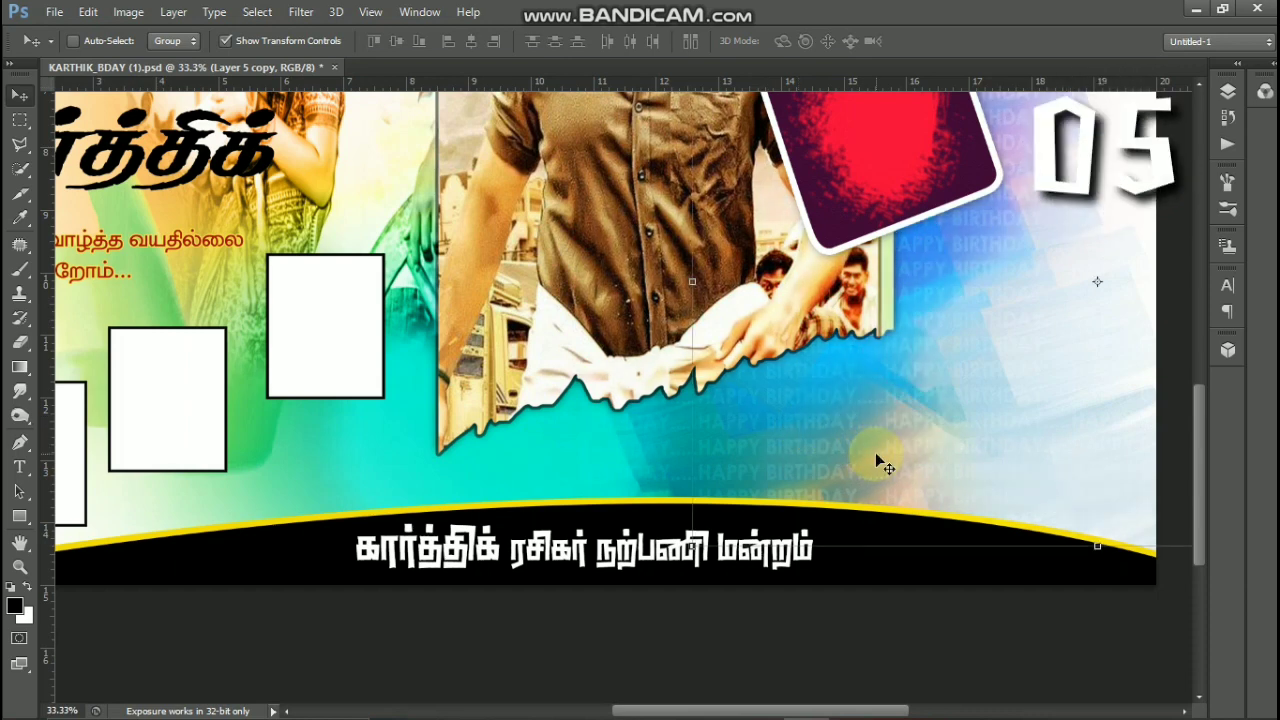
pyautogui.scroll(-3, 875, 452)
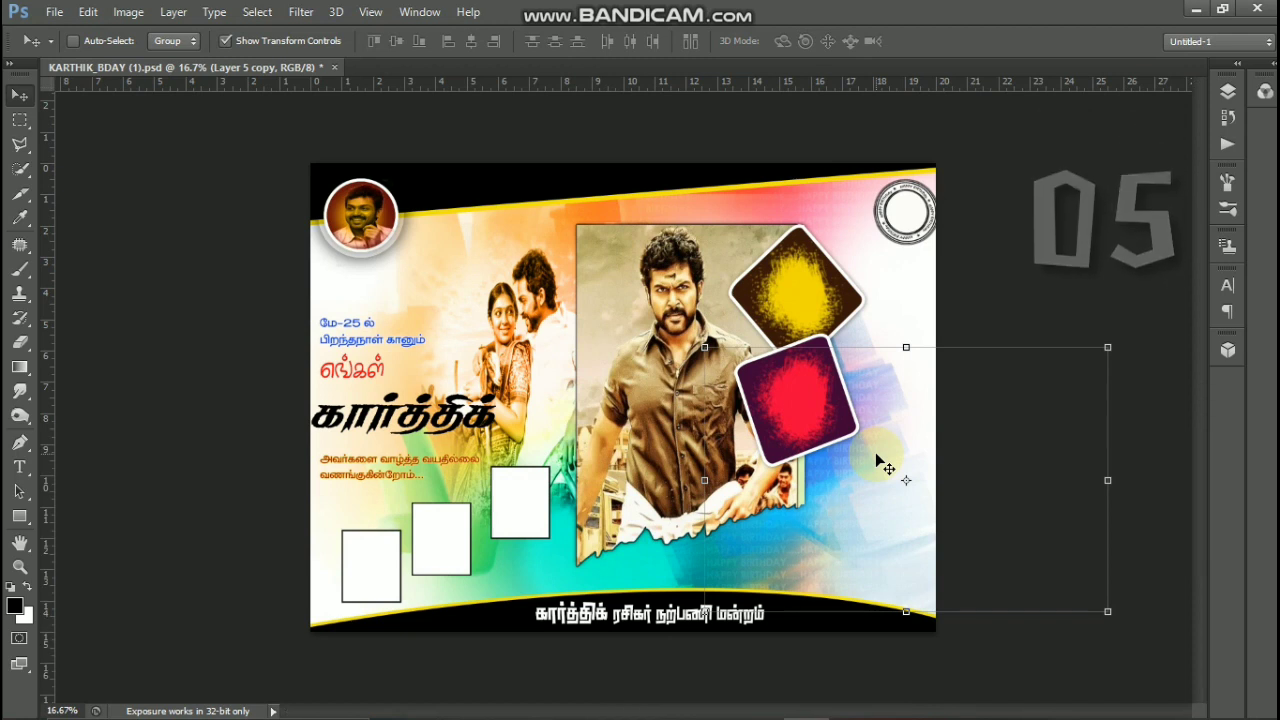
# - Nudge the round portrait photo in the banner's upper-left badge slightly left and close KARTHIK_BDAY (1).psd without saving
pyautogui.keyDown('ctrl'); pyautogui.click(366, 222); pyautogui.keyUp('ctrl')
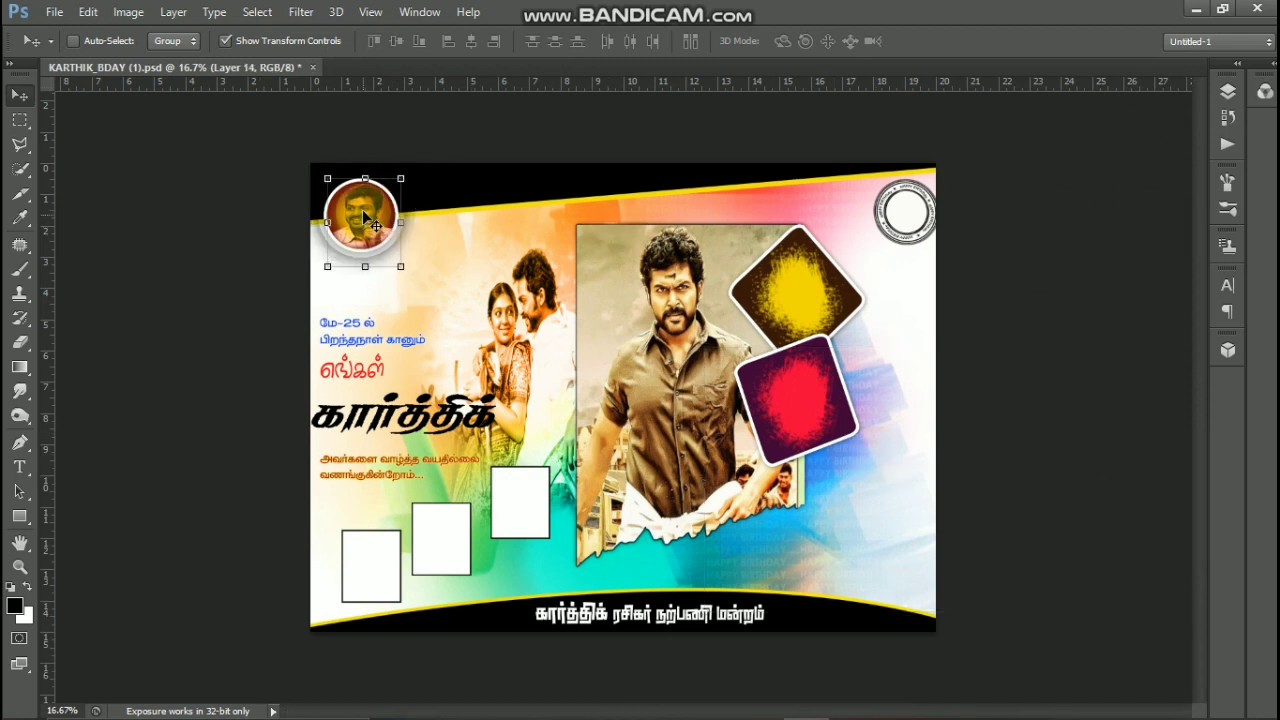
pyautogui.moveTo(365, 213); pyautogui.dragTo(361, 217)
pyautogui.click(312, 68)
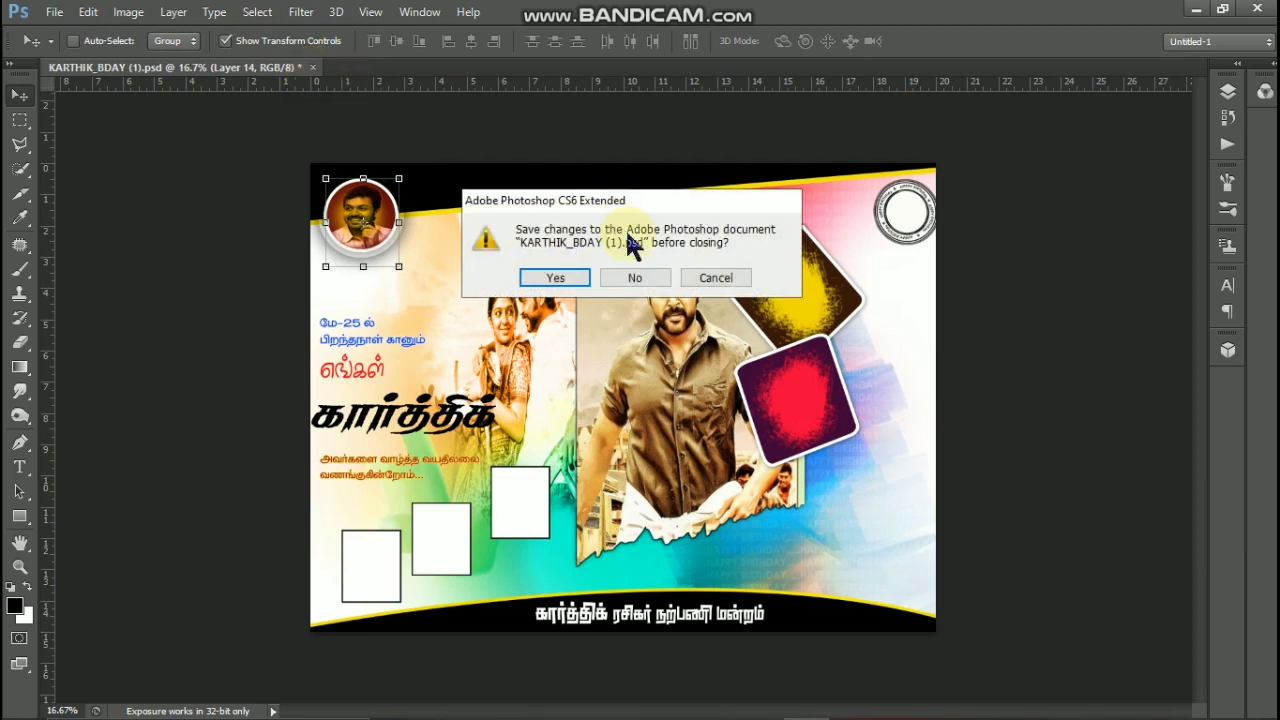
pyautogui.click(662, 282)
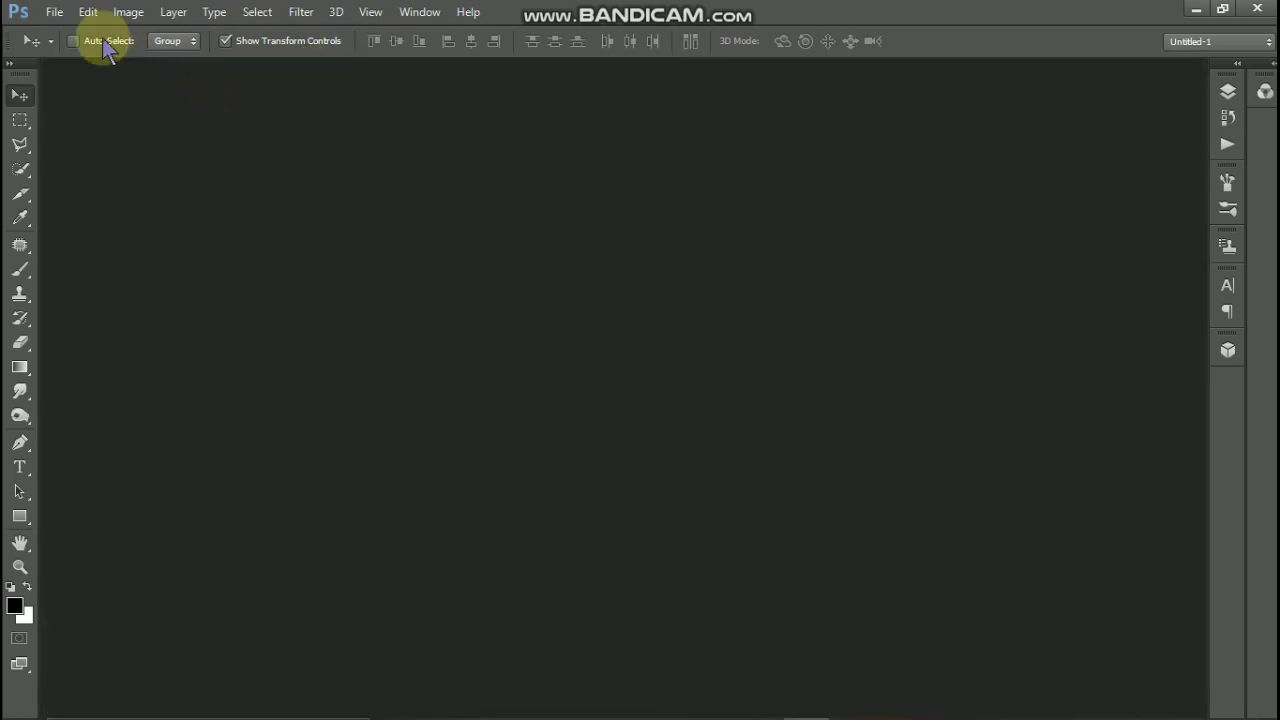
# - Open KARTHIK_BDAY (2).psd, accepting the missing-fonts notice
pyautogui.click(53, 11)
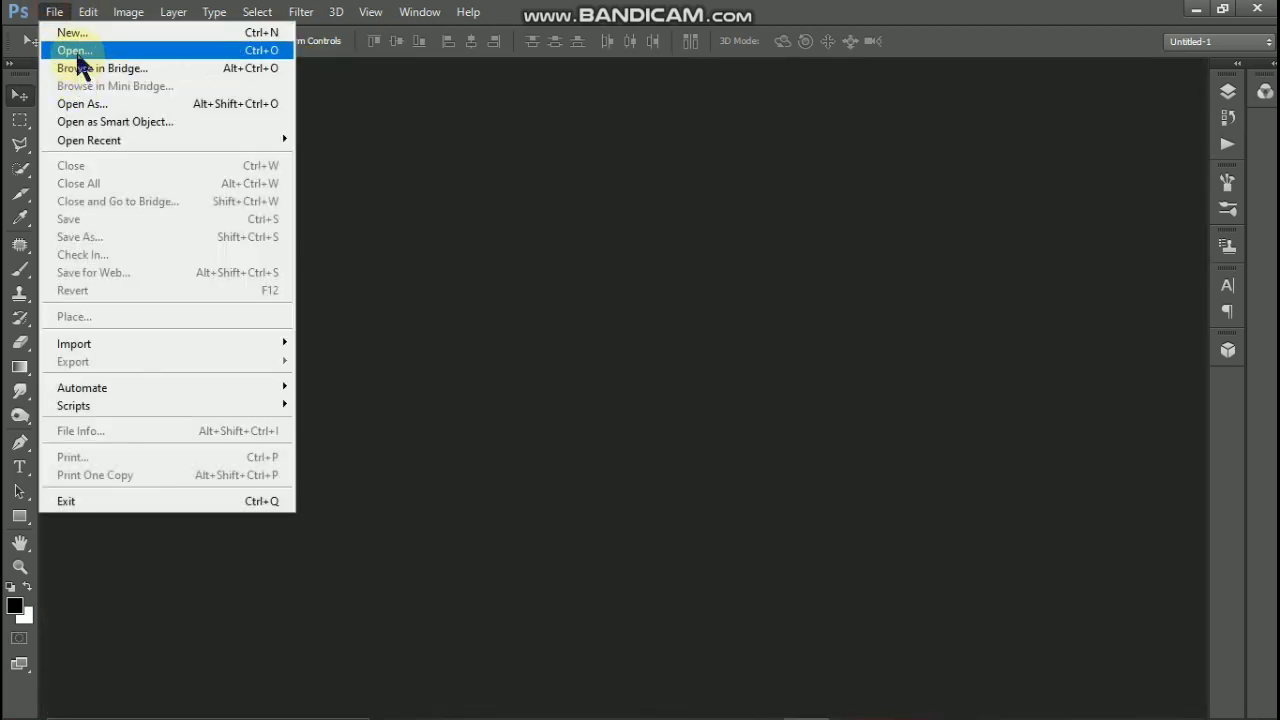
pyautogui.click(75, 50)
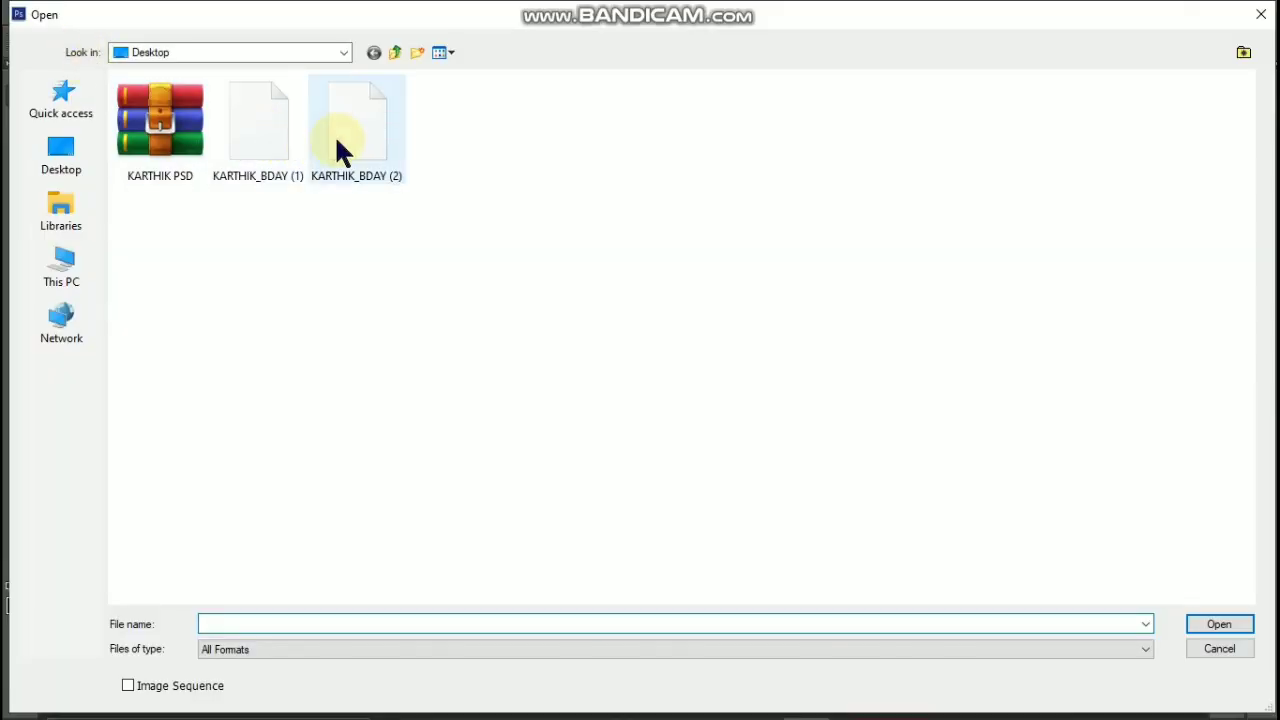
pyautogui.doubleClick(337, 140)
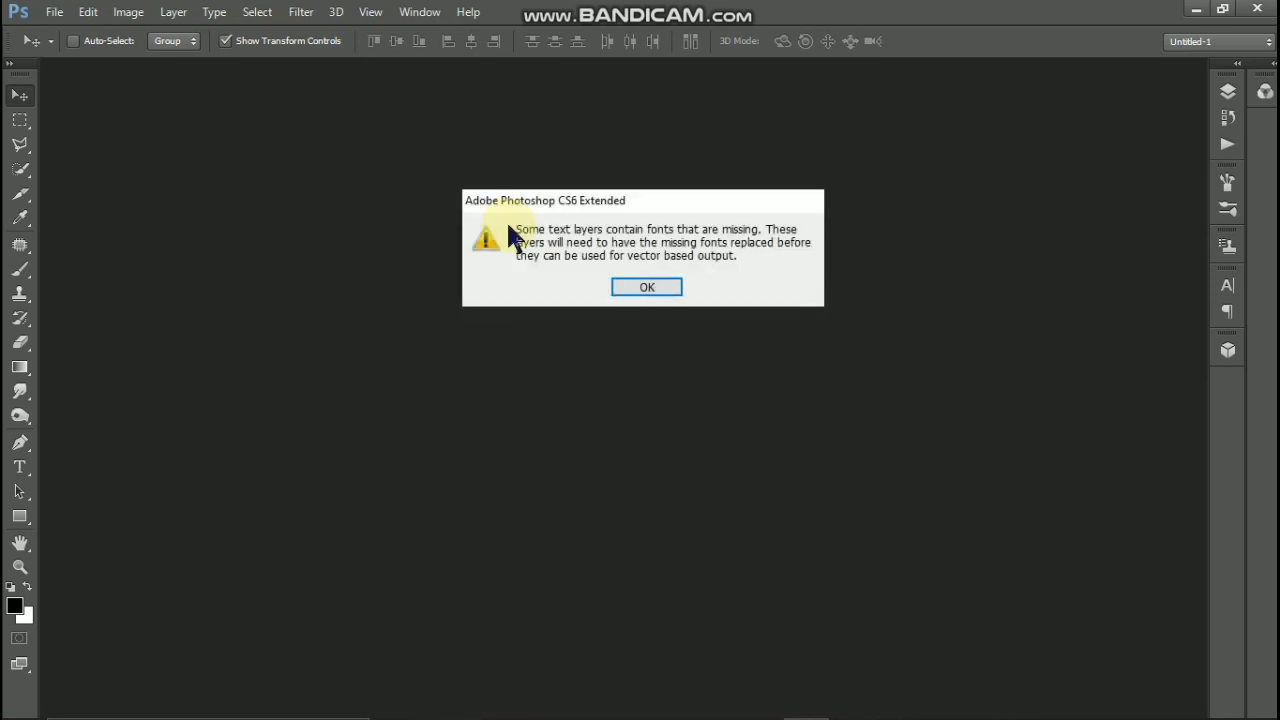
pyautogui.click(645, 288)
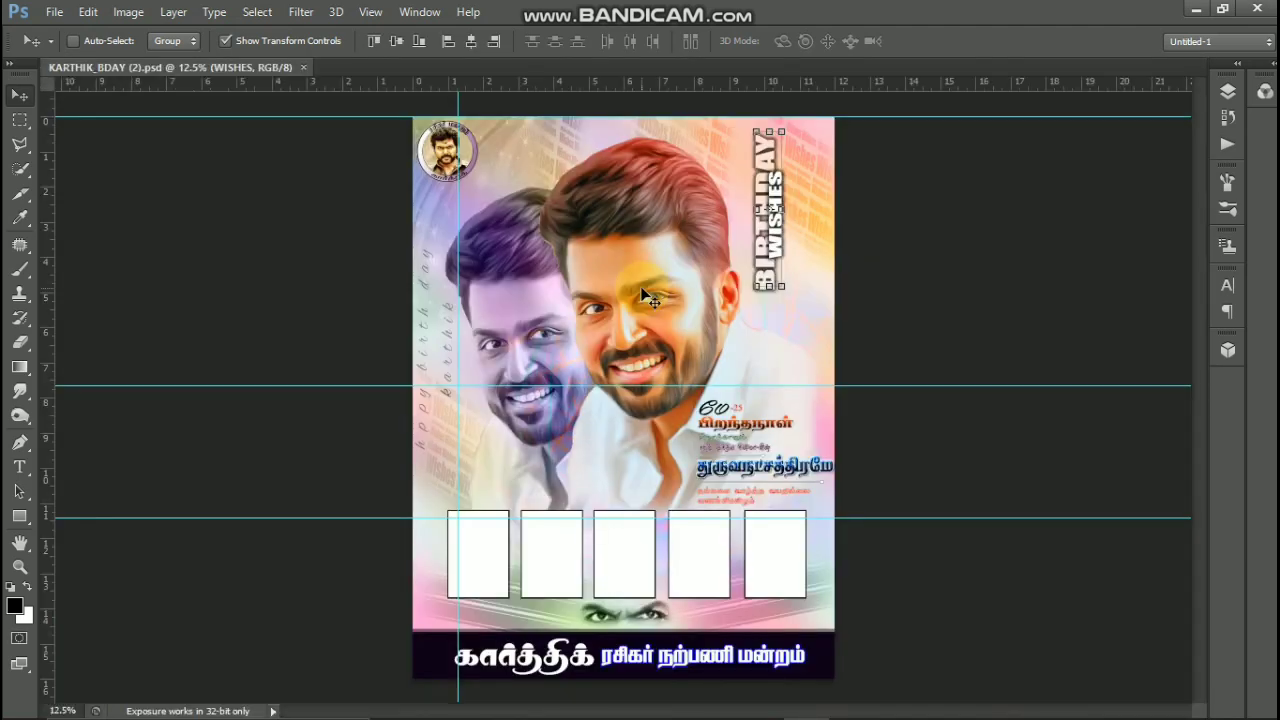
# - Move the blue-outlined Tamil text in the poster's dark bottom band slightly right
pyautogui.scroll(1, 645, 293)
pyautogui.scroll(1, 645, 293)
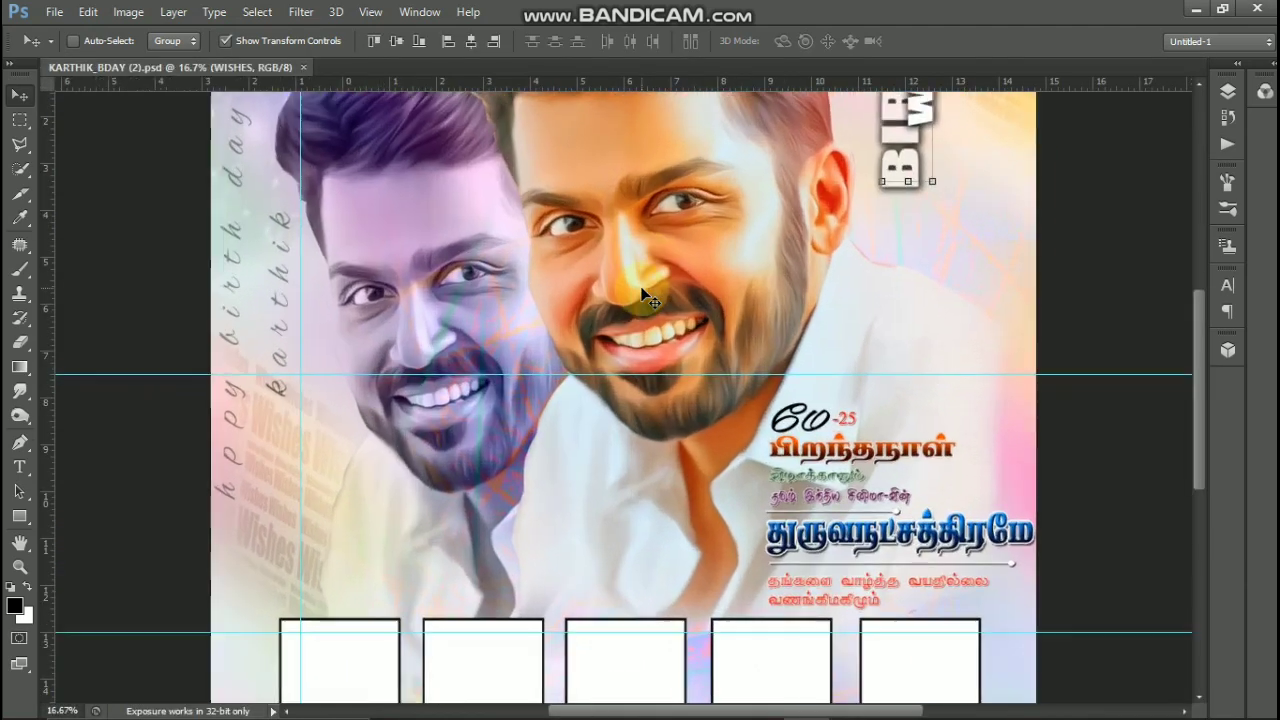
pyautogui.scroll(1, 645, 293)
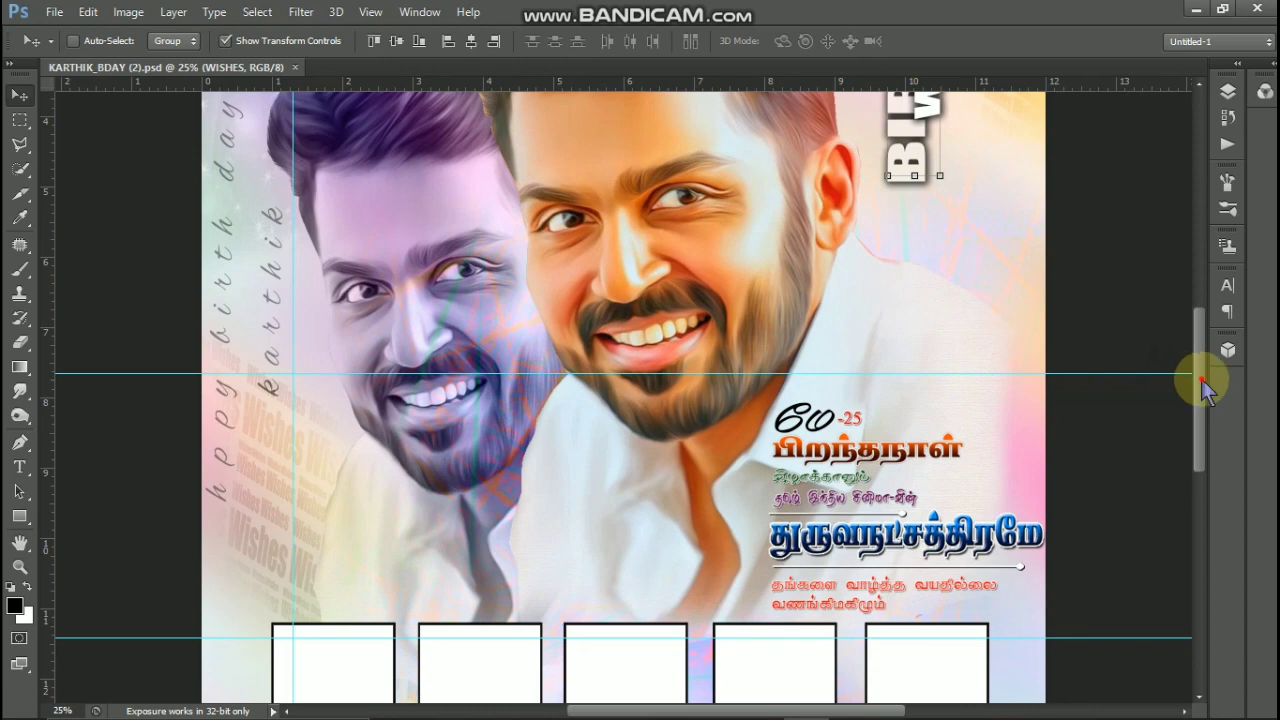
pyautogui.moveTo(1203, 385); pyautogui.dragTo(1229, 466)
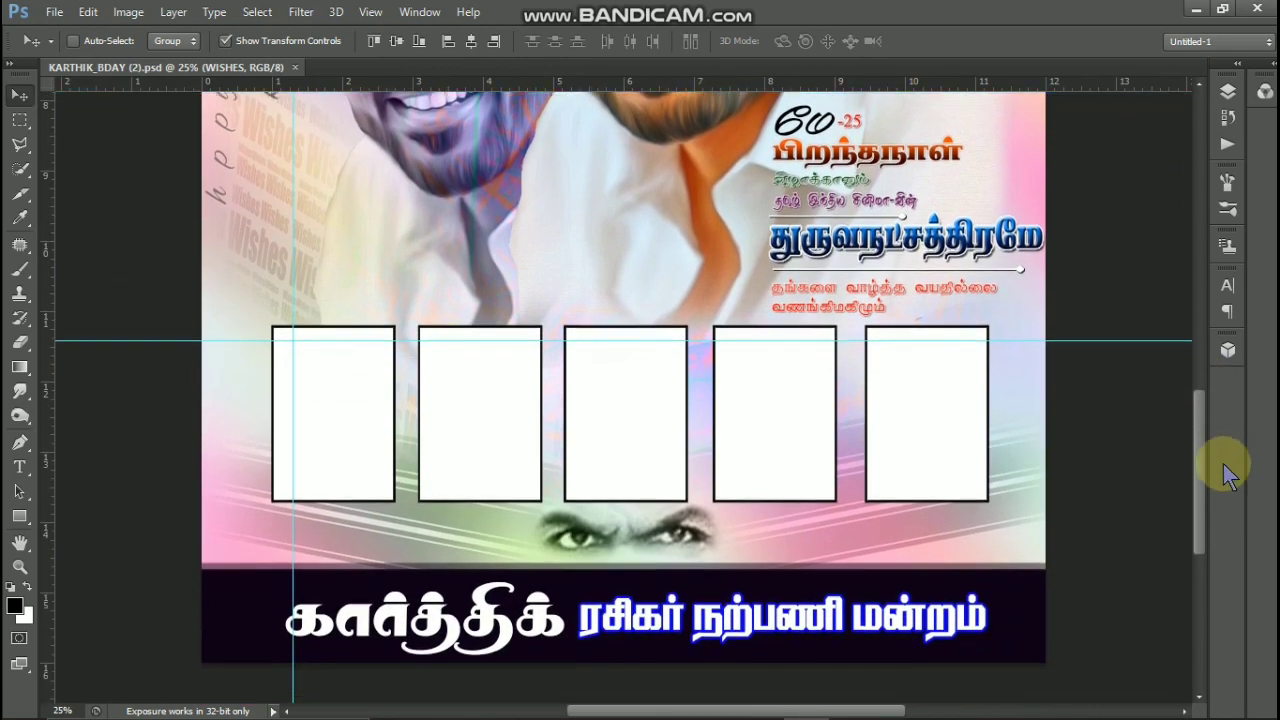
pyautogui.keyDown('ctrl'); pyautogui.click(922, 627); pyautogui.keyUp('ctrl')
pyautogui.moveTo(908, 624); pyautogui.dragTo(903, 632)
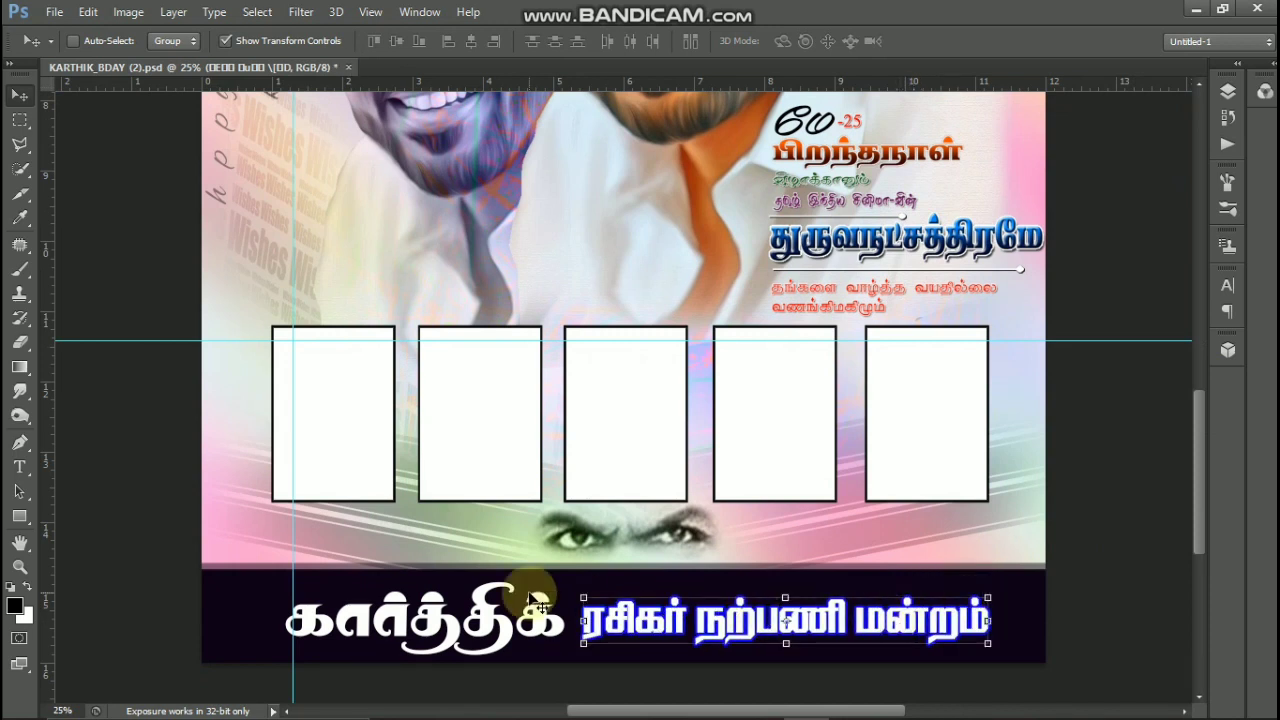
# - Shift the eyes graphic above the bottom band slightly left and down, and select the white Tamil title and second blank frame
pyautogui.keyDown('ctrl'); pyautogui.click(616, 541); pyautogui.keyUp('ctrl')
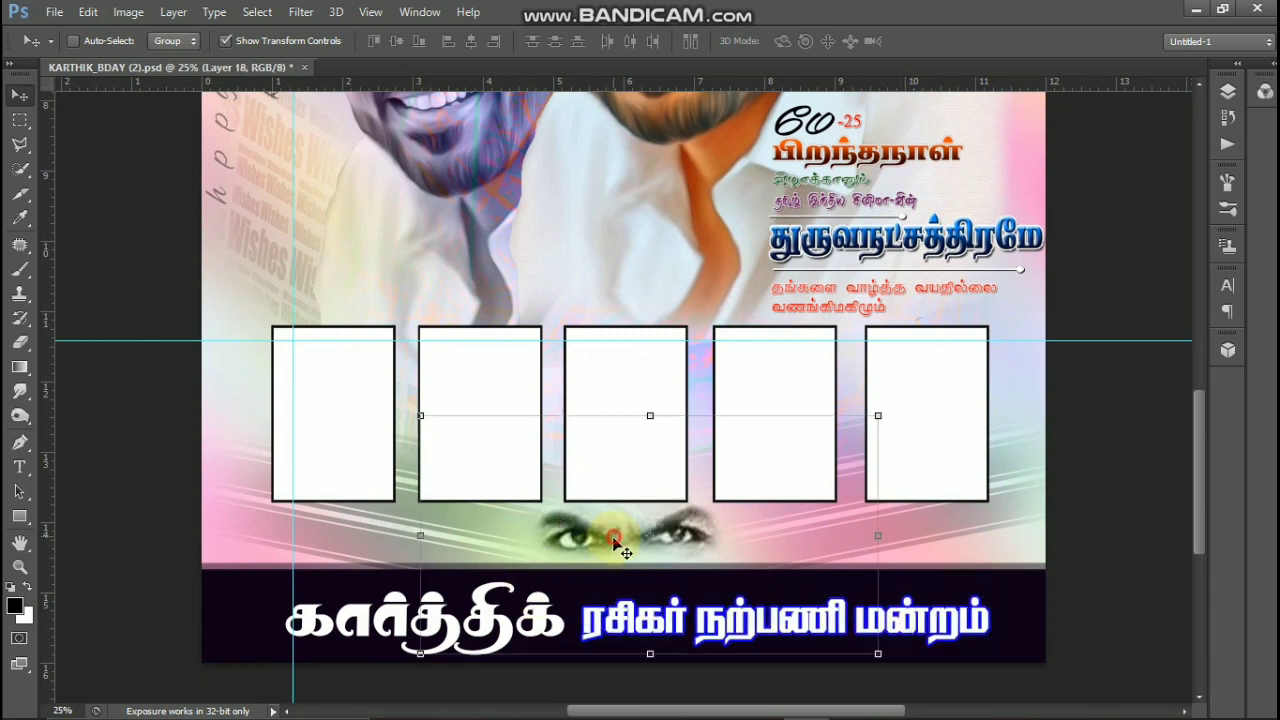
pyautogui.moveTo(616, 541); pyautogui.dragTo(603, 551)
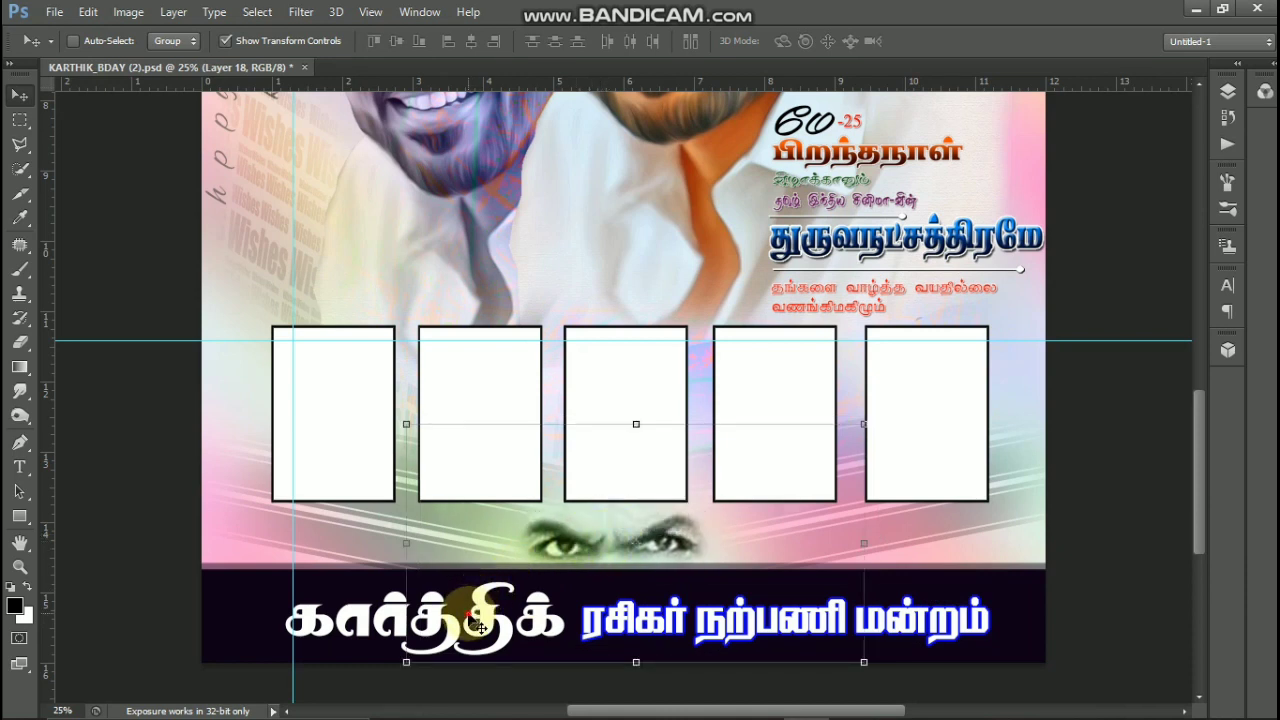
pyautogui.keyDown('ctrl'); pyautogui.click(476, 619); pyautogui.keyUp('ctrl')
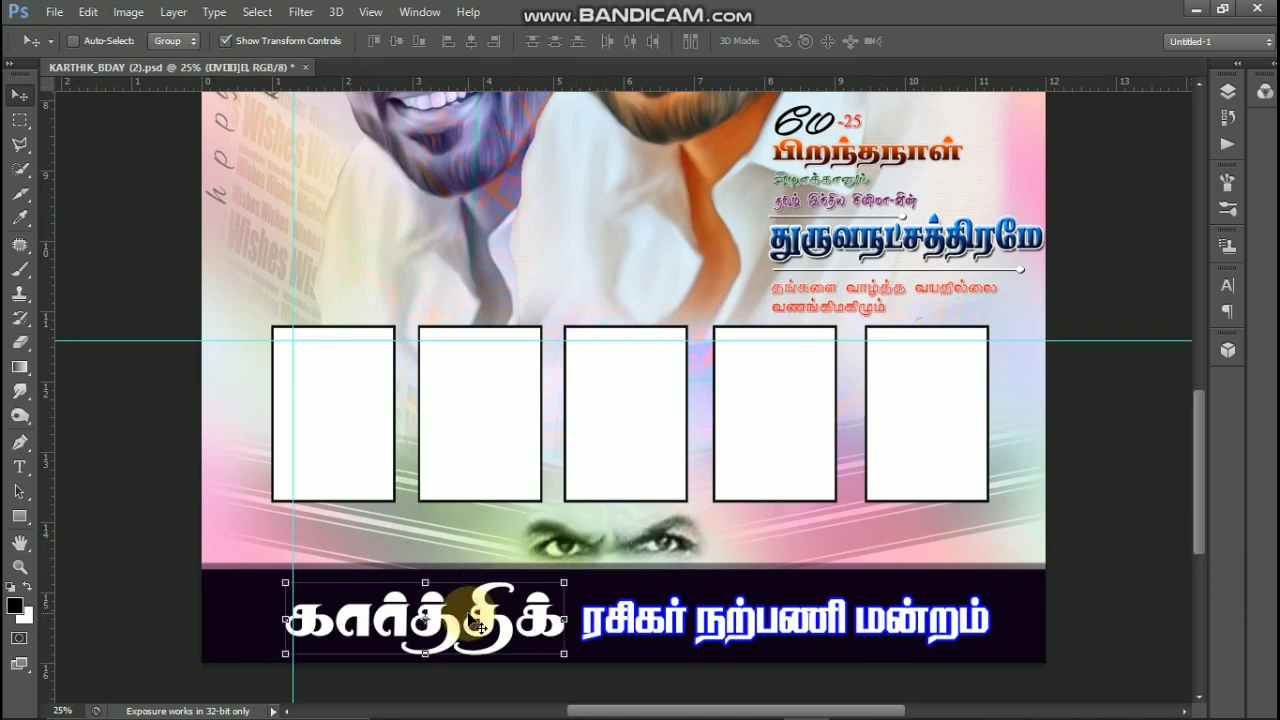
pyautogui.keyDown('ctrl'); pyautogui.click(494, 440); pyautogui.keyUp('ctrl')
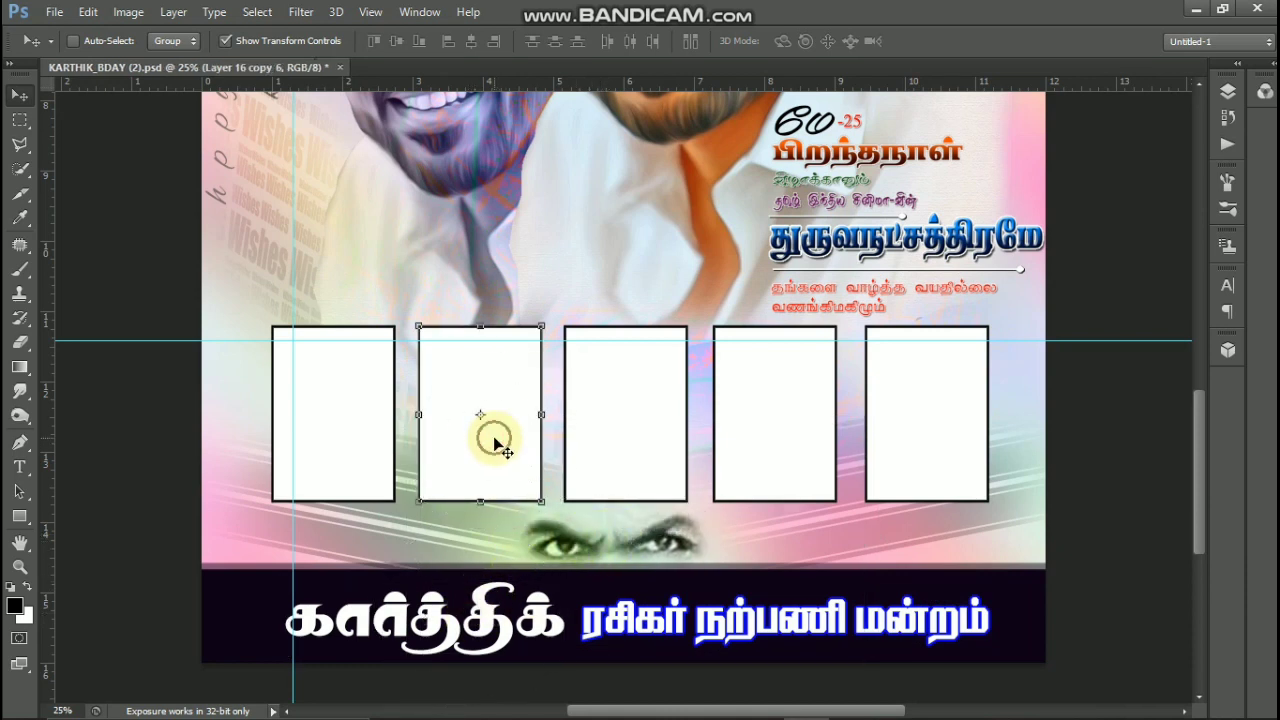
# - Nudge the Tamil birthday text block right and down, and move the vertical "hppy birth day karthik" text slightly upward
pyautogui.keyDown('ctrl'); pyautogui.click(829, 256); pyautogui.keyUp('ctrl')
pyautogui.moveTo(829, 256)
pyautogui.mouseDown()
pyautogui.moveTo(848, 245)
pyautogui.moveTo(830, 258)
pyautogui.mouseUp()
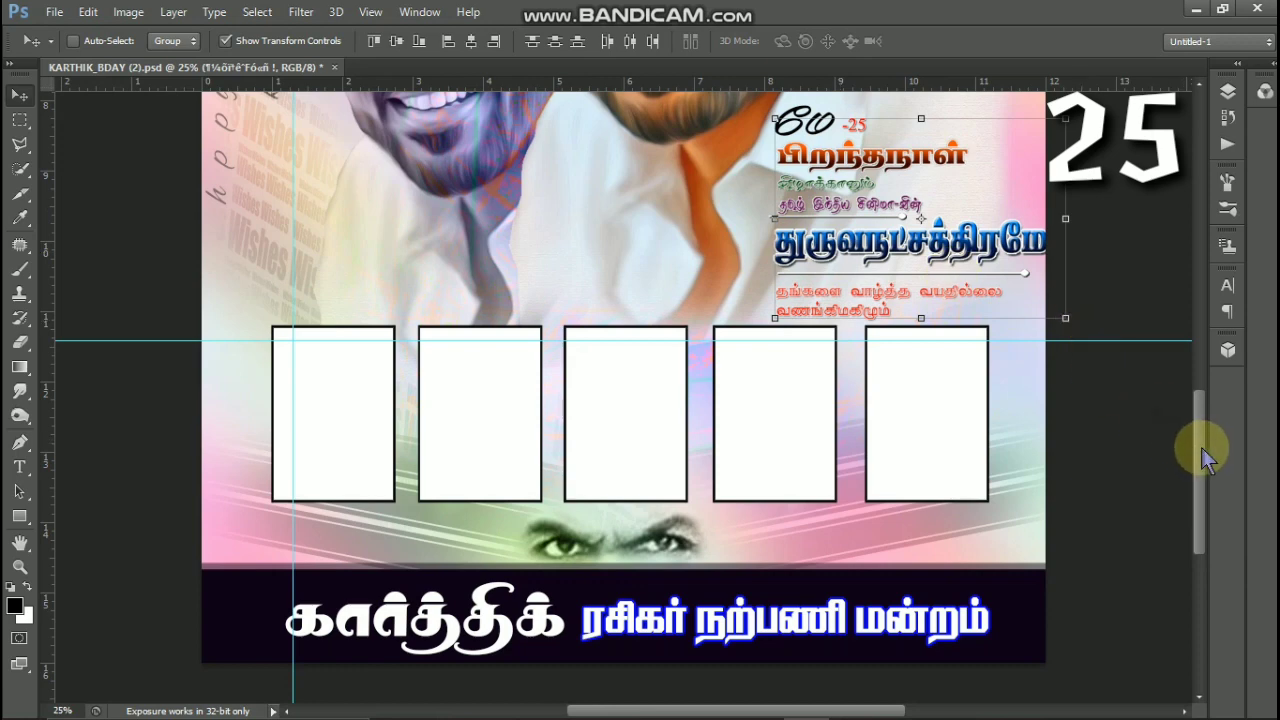
pyautogui.moveTo(1200, 428); pyautogui.dragTo(1193, 340)
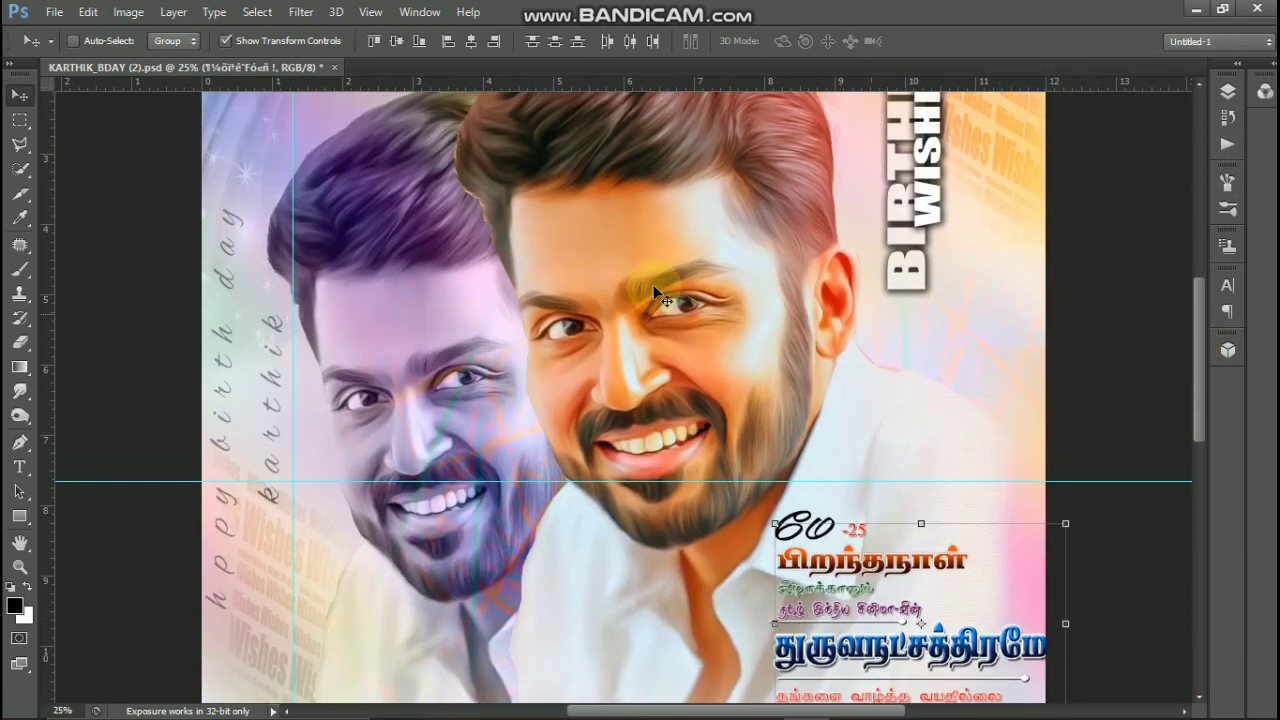
pyautogui.keyDown('ctrl'); pyautogui.click(271, 326); pyautogui.keyUp('ctrl')
pyautogui.moveTo(278, 283)
pyautogui.mouseDown()
pyautogui.moveTo(287, 264)
pyautogui.moveTo(273, 297)
pyautogui.mouseUp()
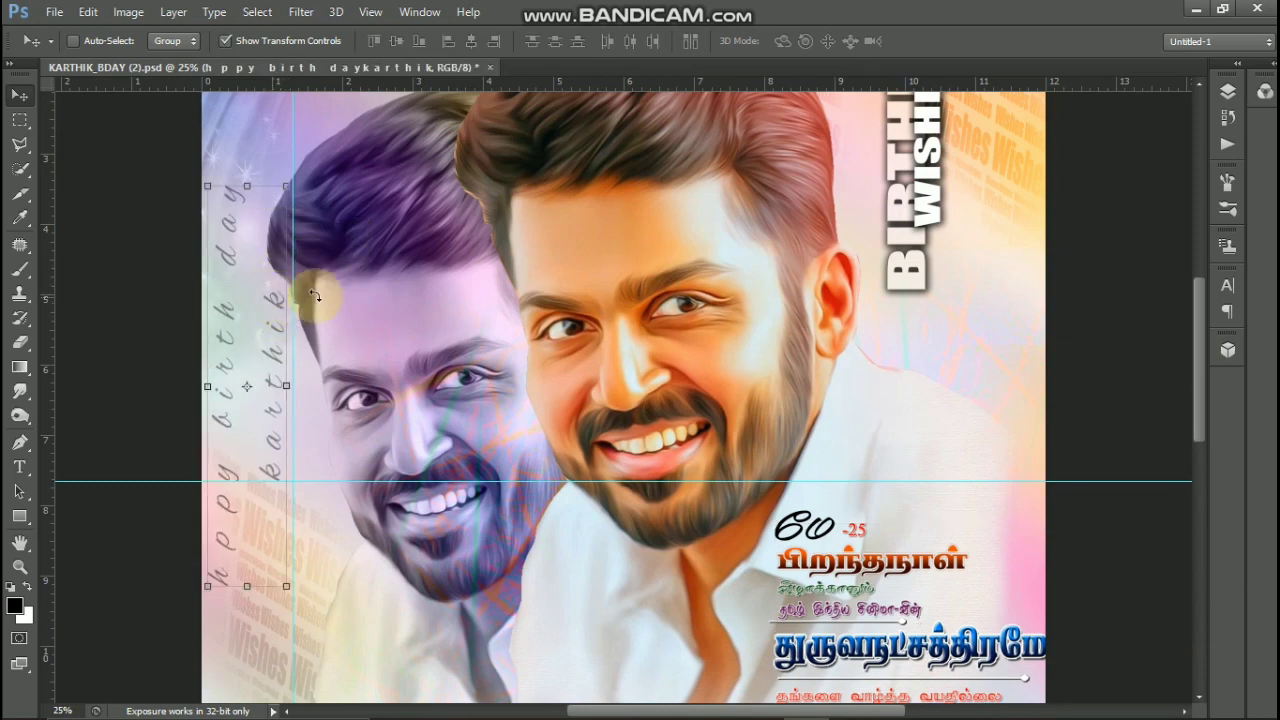
# - Shift the purple-tinted portrait right and down, and move the main portrait in front of it slightly right and down
pyautogui.keyDown('ctrl'); pyautogui.click(413, 304); pyautogui.keyUp('ctrl')
pyautogui.moveTo(454, 289); pyautogui.dragTo(447, 332)
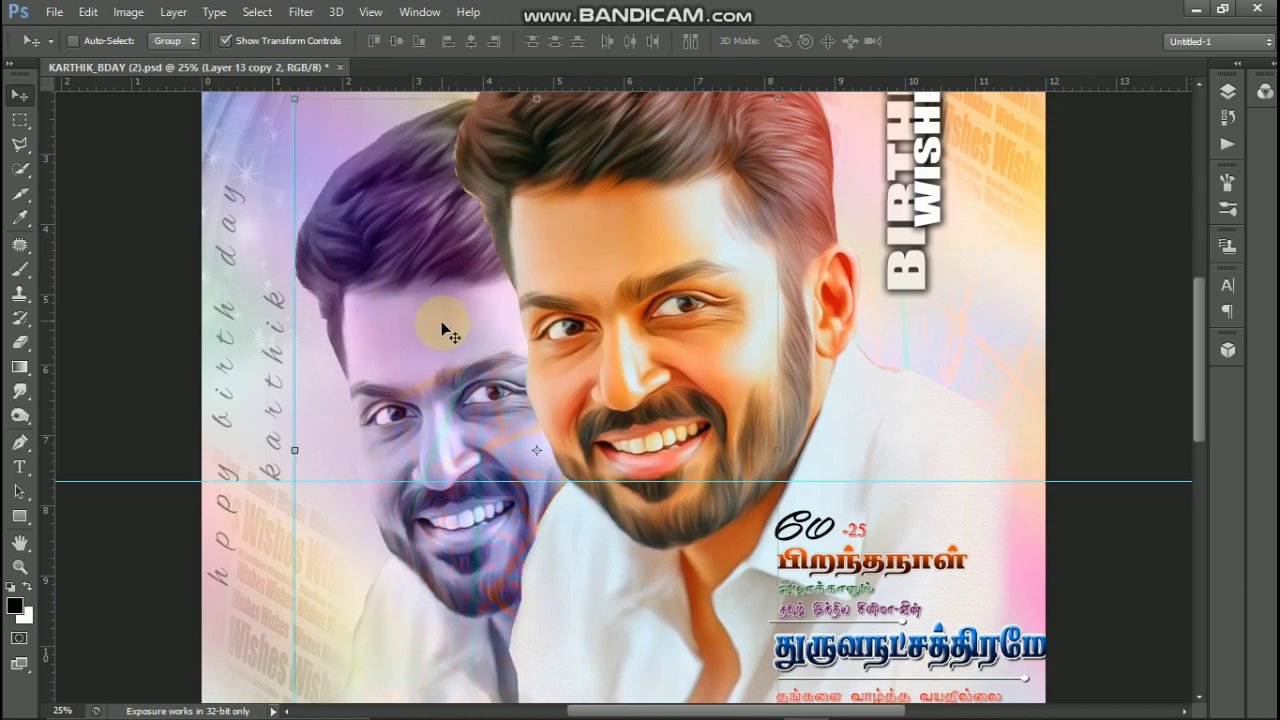
pyautogui.keyDown('ctrl'); pyautogui.click(622, 277); pyautogui.keyUp('ctrl')
pyautogui.moveTo(622, 277); pyautogui.dragTo(647, 285)
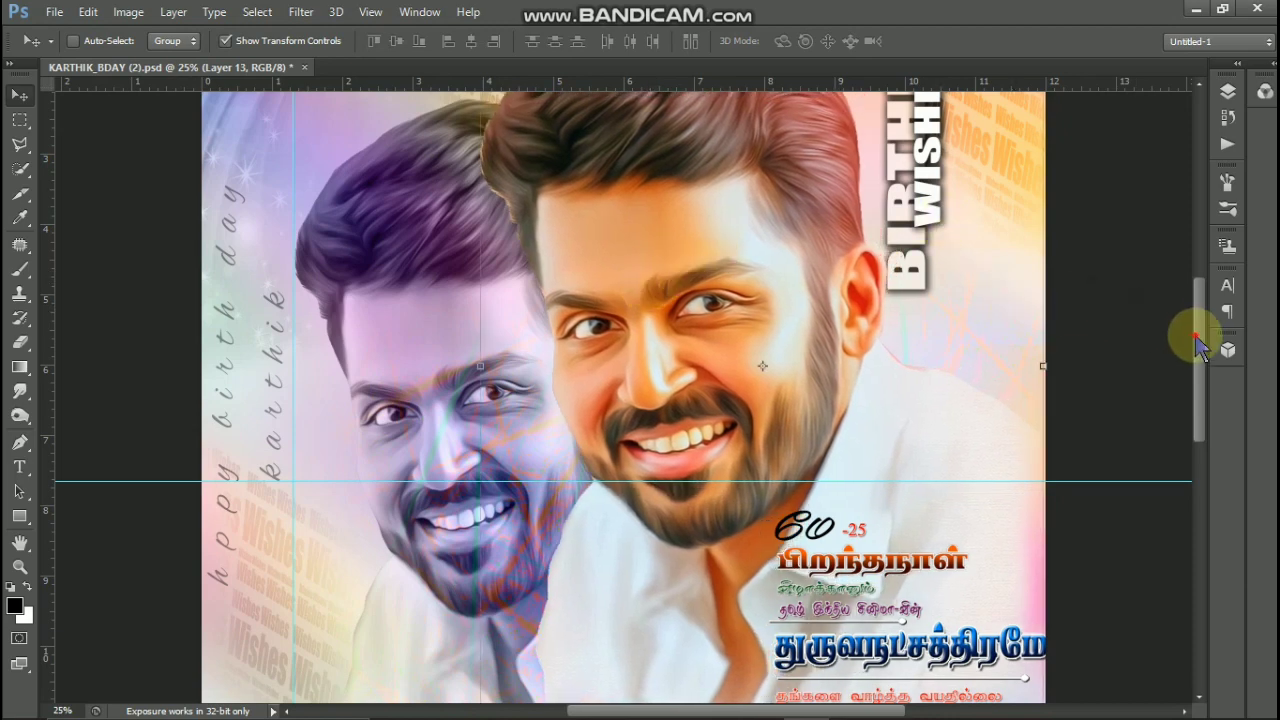
# - Move the vertical BIRTHDAY WISHES title slightly upward and shift the Layer 1 colour overlay left
pyautogui.moveTo(1197, 340); pyautogui.dragTo(1197, 237)
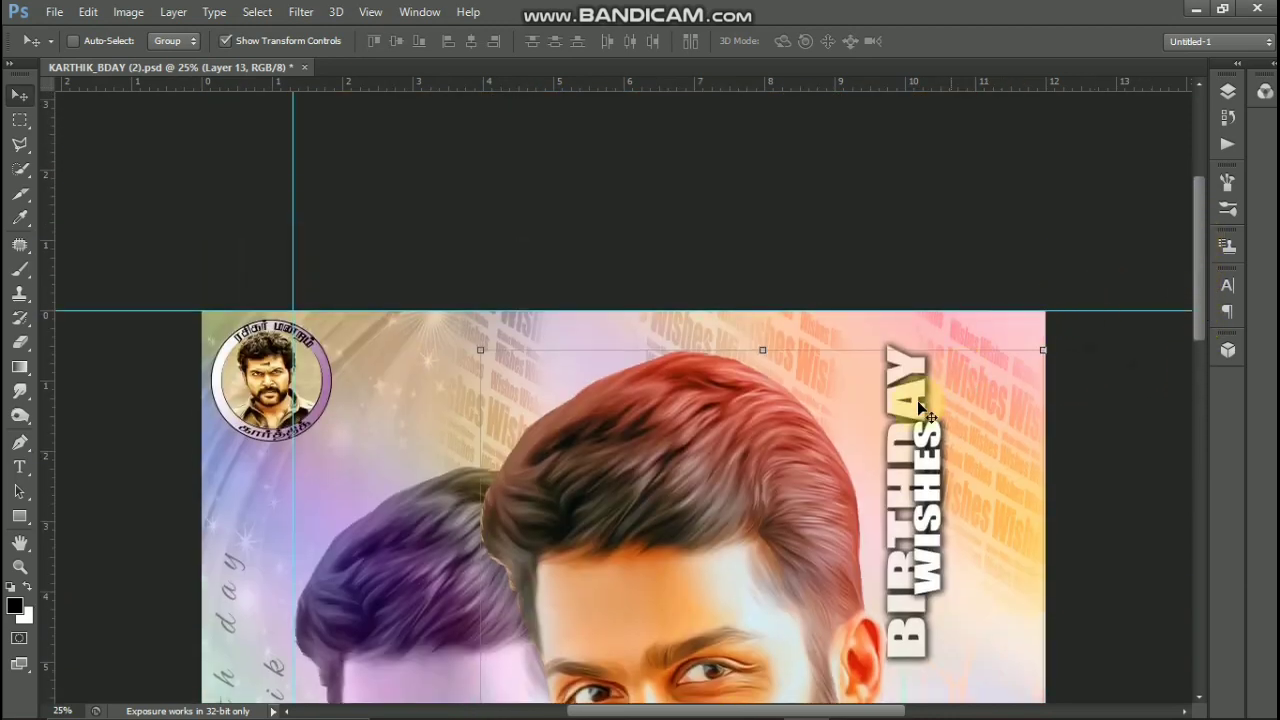
pyautogui.moveTo(897, 430); pyautogui.dragTo(896, 415)
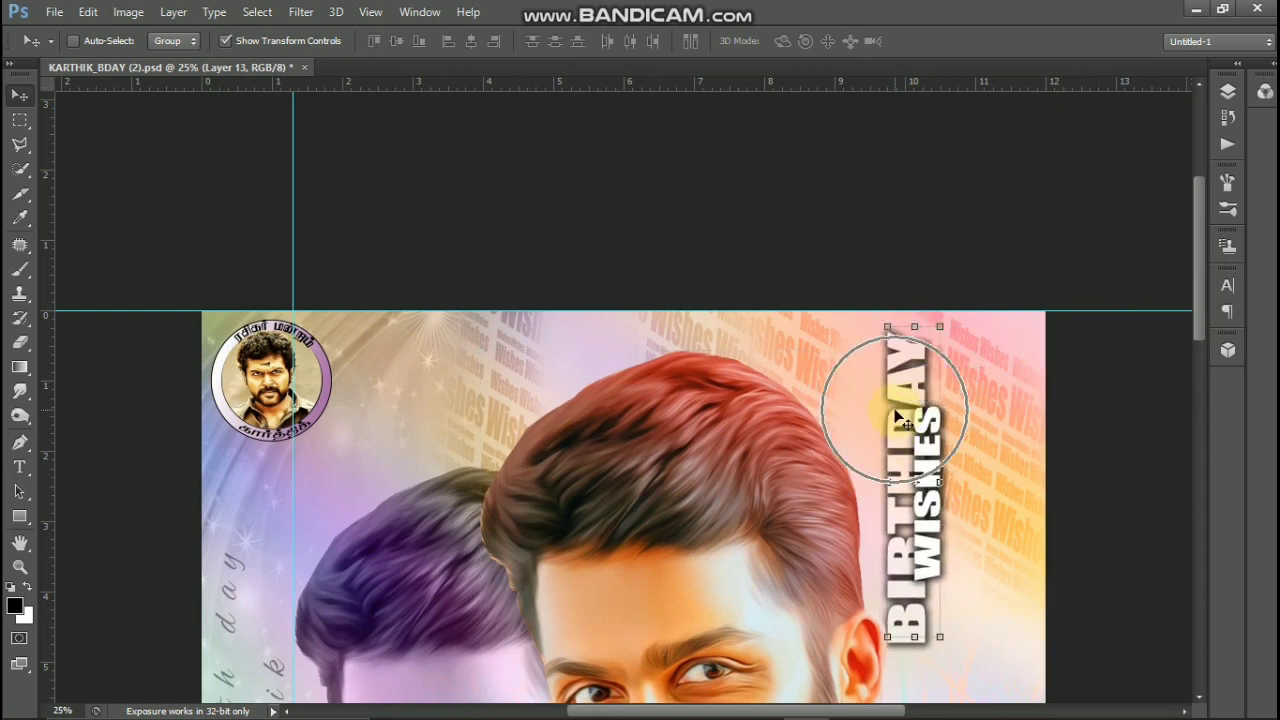
pyautogui.moveTo(1019, 413); pyautogui.dragTo(1015, 410)
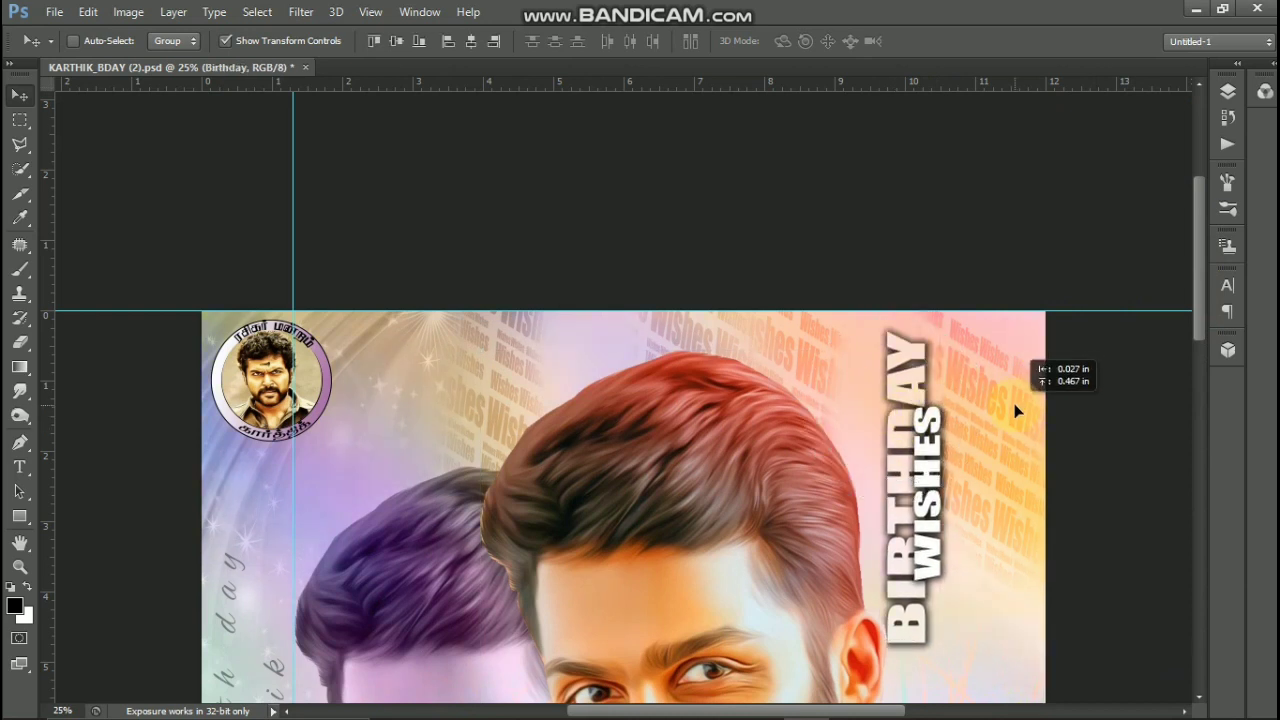
pyautogui.moveTo(970, 511)
pyautogui.mouseDown()
pyautogui.moveTo(900, 500)
pyautogui.moveTo(861, 464)
pyautogui.moveTo(974, 488)
pyautogui.mouseUp()
pyautogui.click(970, 434)
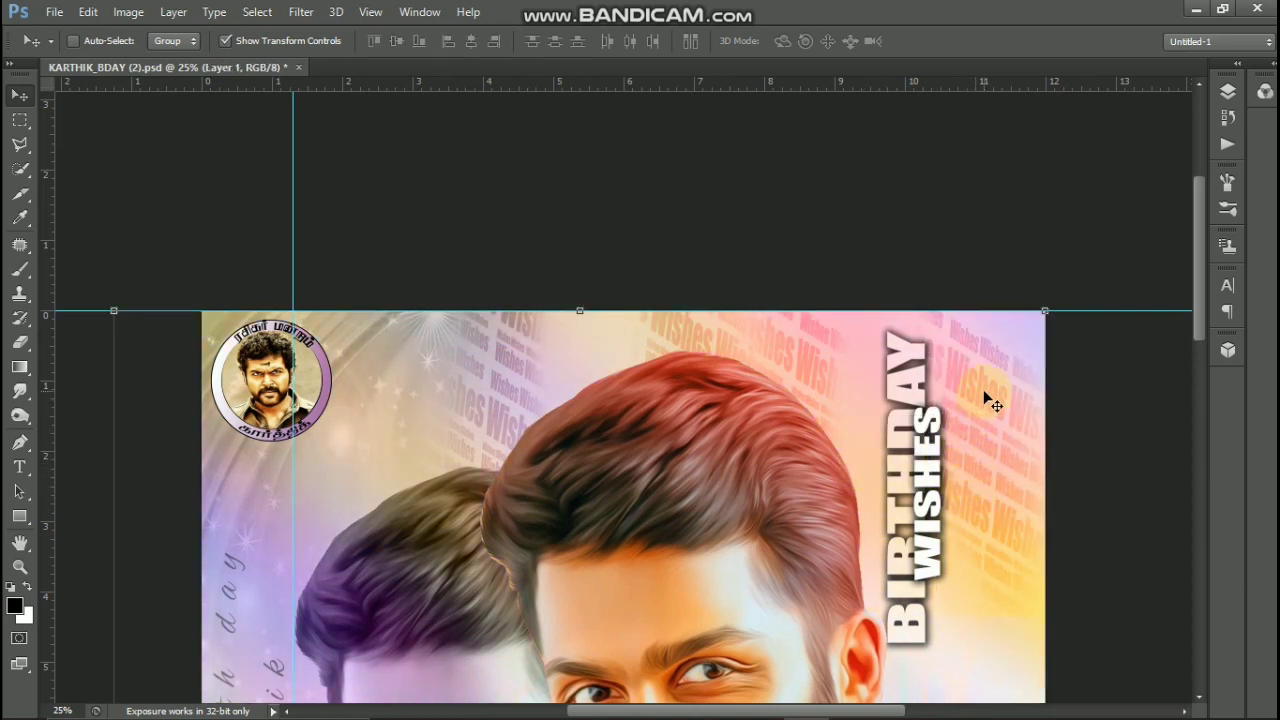
# - Move the Wishes copy 13 background text slightly up and left, and shift the Layer 1 colour overlay right
pyautogui.click(985, 395)
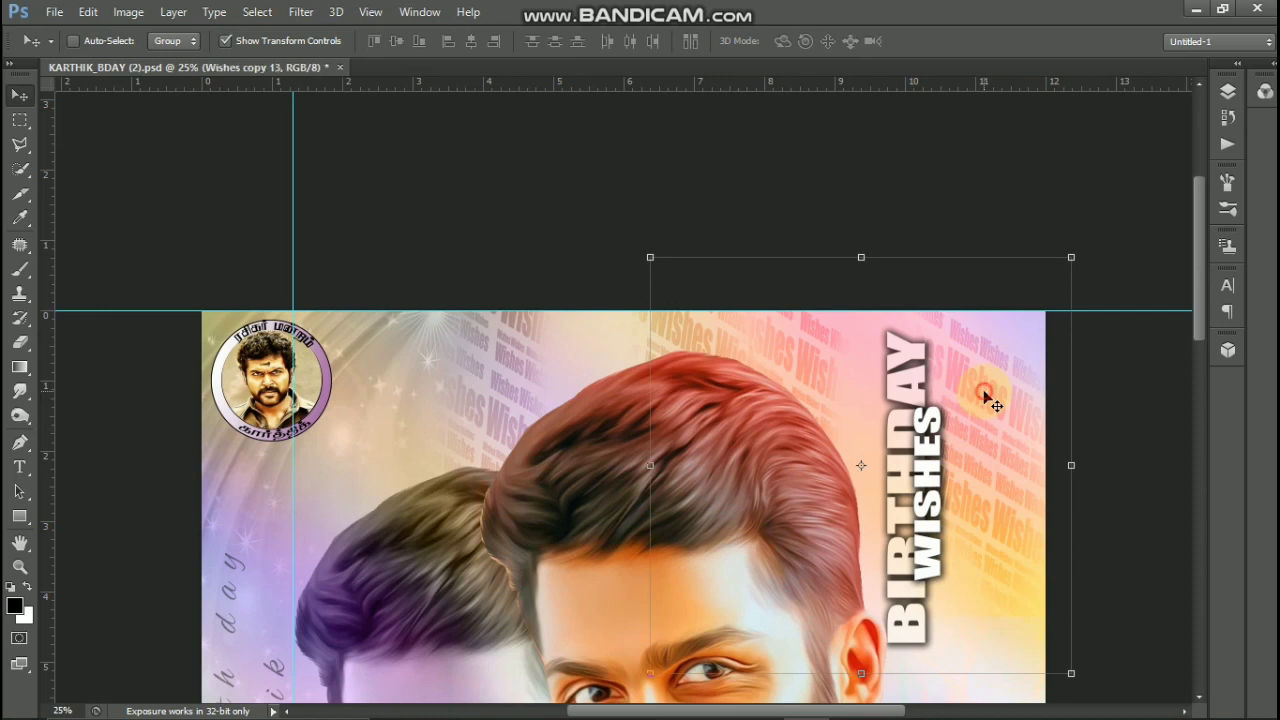
pyautogui.moveTo(985, 397)
pyautogui.mouseDown()
pyautogui.moveTo(957, 306)
pyautogui.moveTo(980, 398)
pyautogui.moveTo(980, 385)
pyautogui.mouseUp()
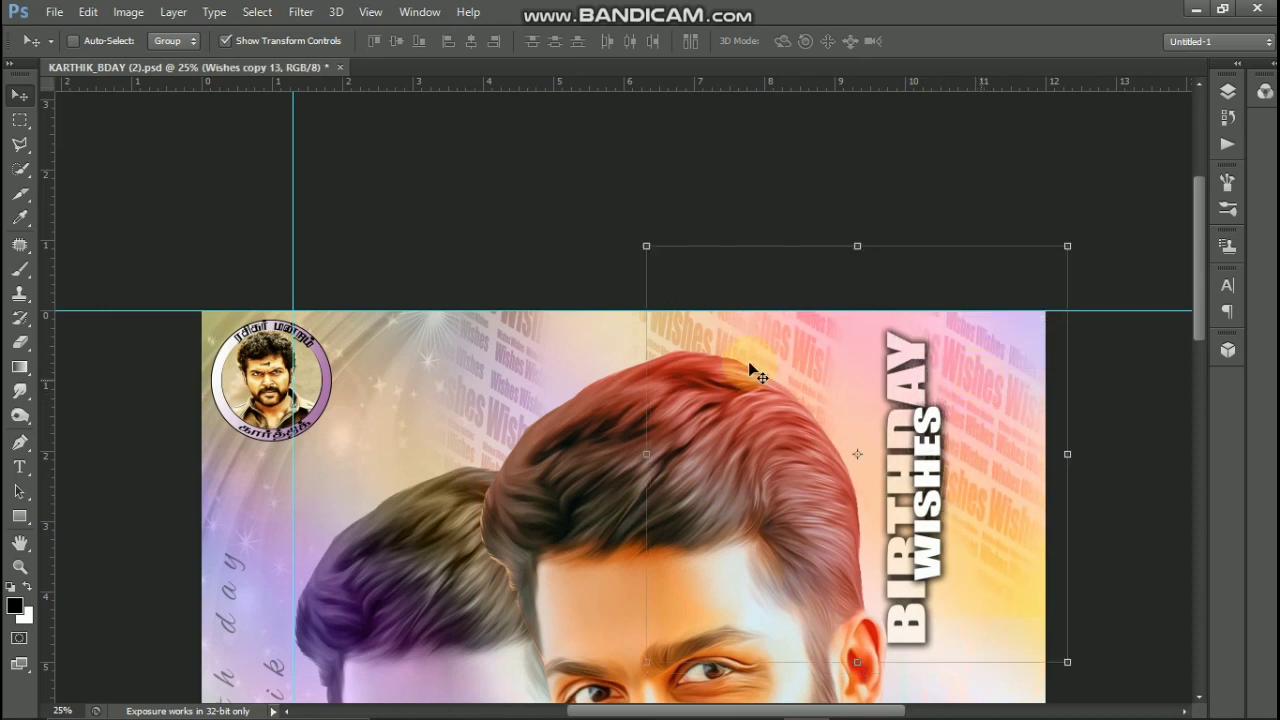
pyautogui.keyDown('ctrl'); pyautogui.click(428, 355); pyautogui.keyUp('ctrl')
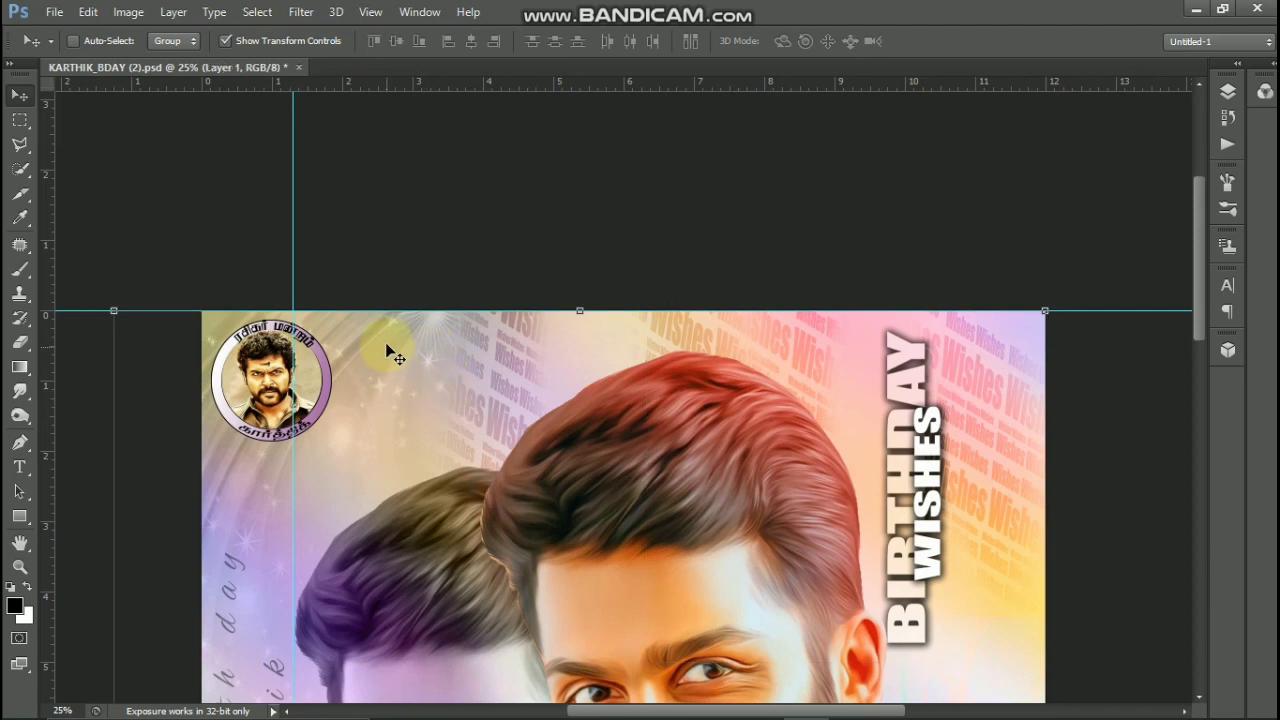
pyautogui.moveTo(434, 399); pyautogui.dragTo(428, 331)
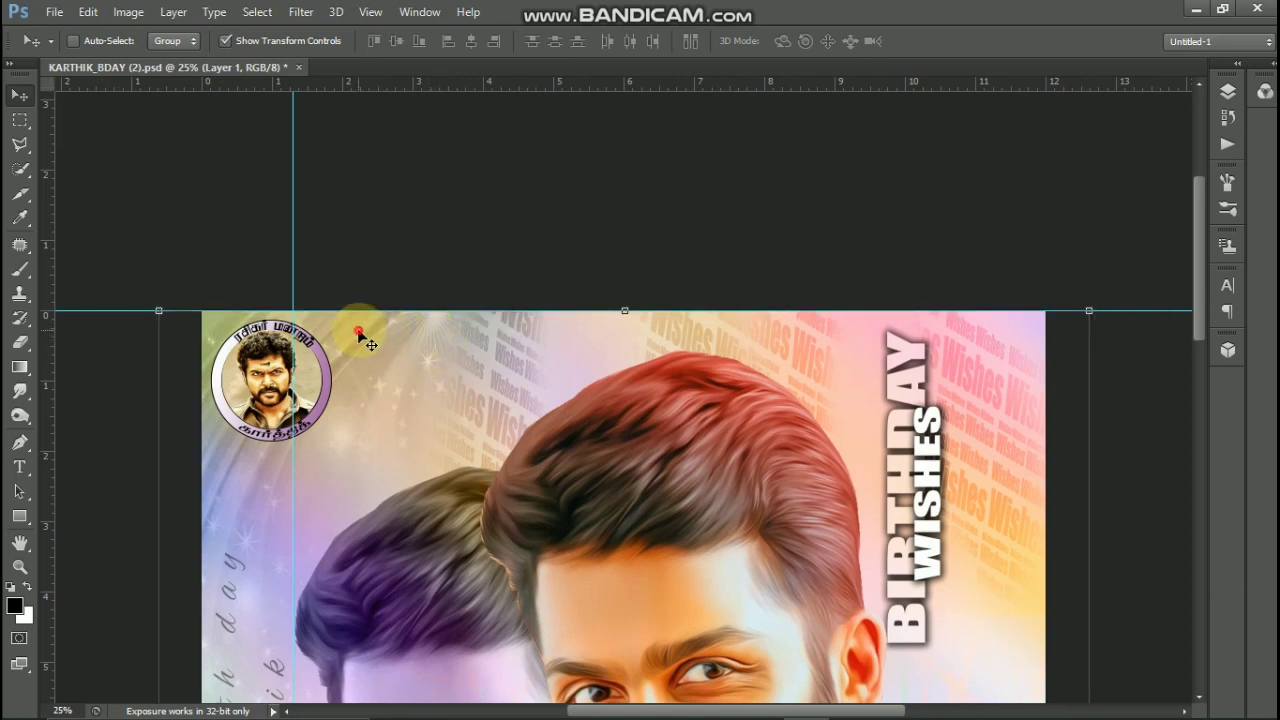
pyautogui.click(358, 332)
# - Nudge the portrait photo (Layer 12) inside the poster's upper-left round badge
pyautogui.keyDown('ctrl'); pyautogui.click(258, 388); pyautogui.keyUp('ctrl')
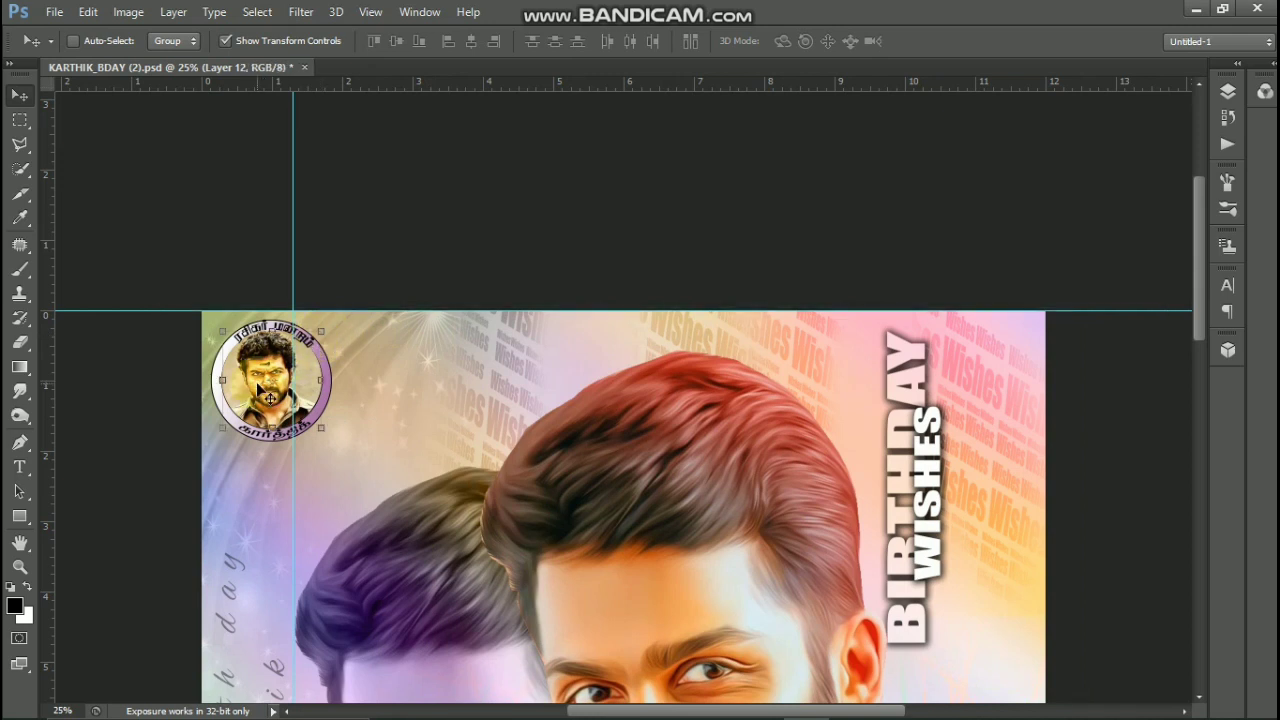
pyautogui.moveTo(258, 389); pyautogui.dragTo(258, 345)
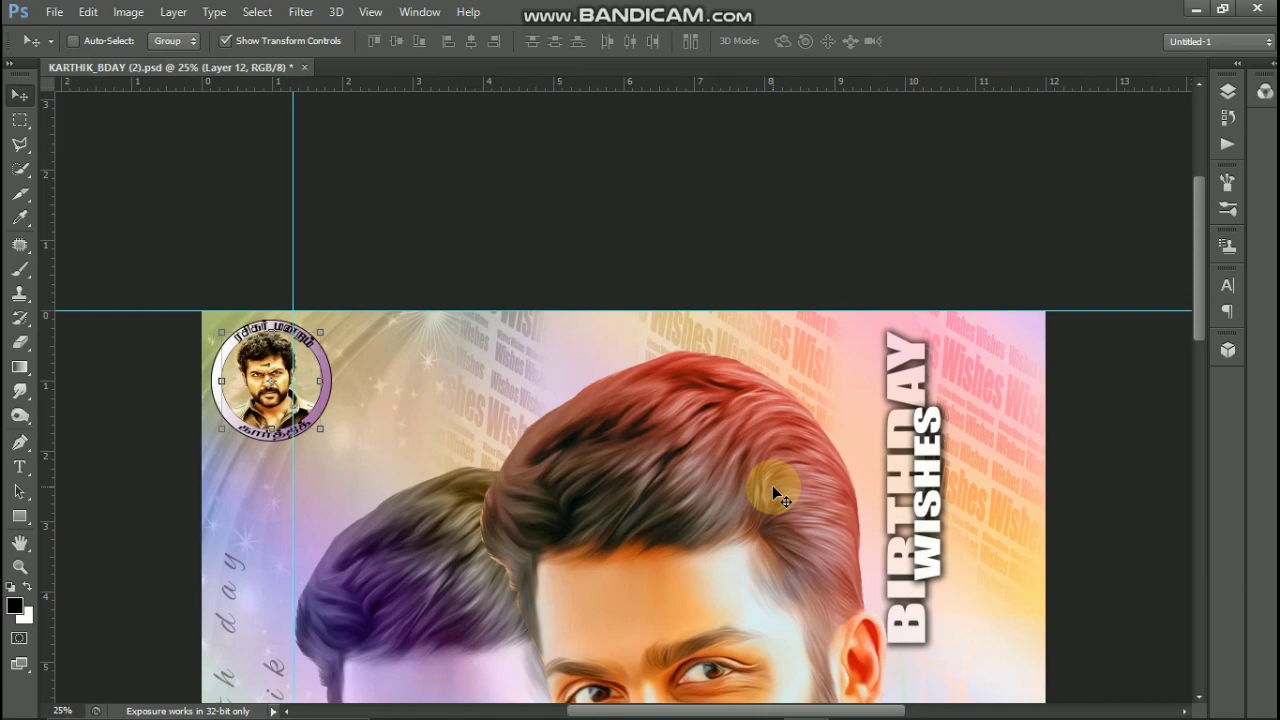
# - Close KARTHIK_BDAY (2).psd without saving and minimize Photoshop
pyautogui.hotkey('ctrl', '-')
pyautogui.hotkey('ctrl', '-')
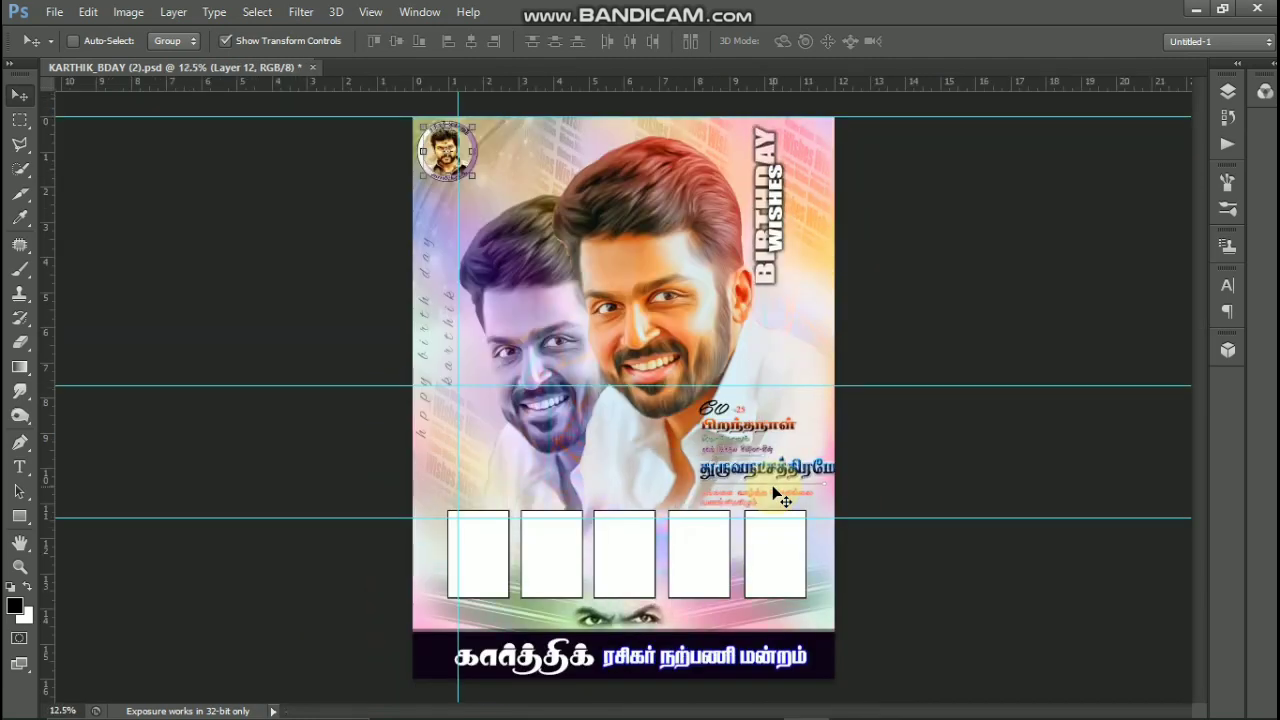
pyautogui.click(312, 67)
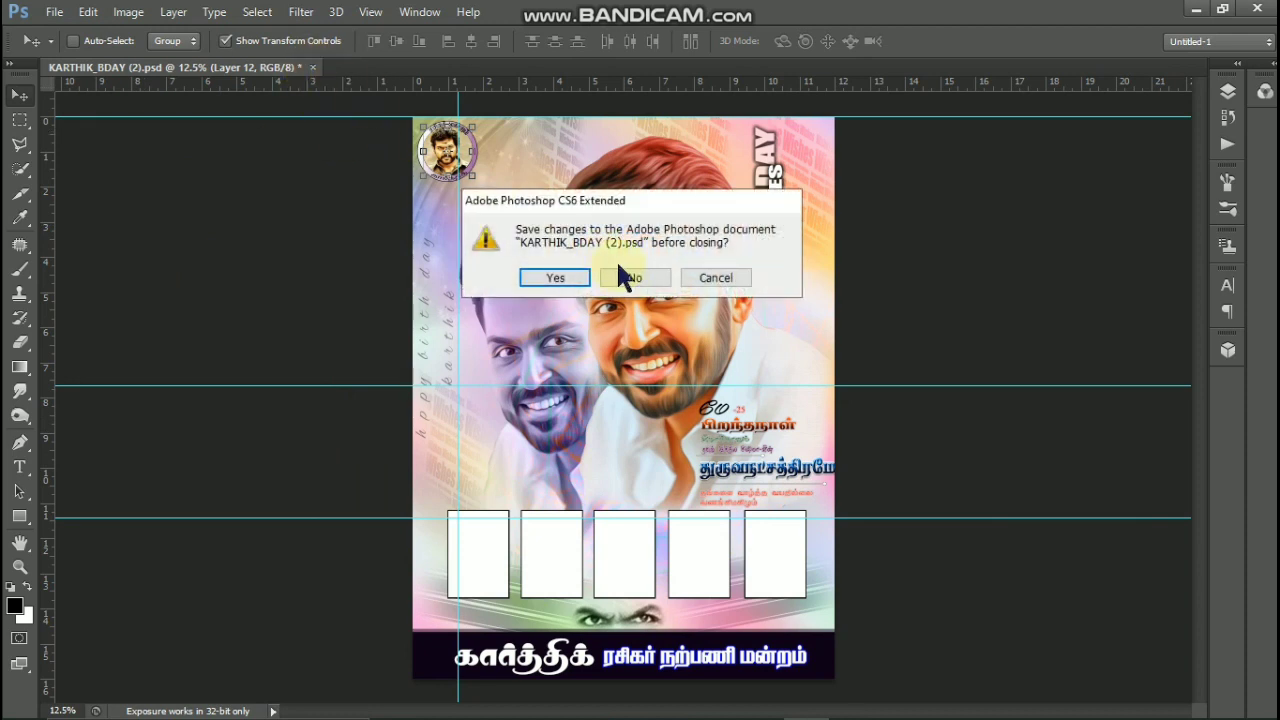
pyautogui.click(632, 283)
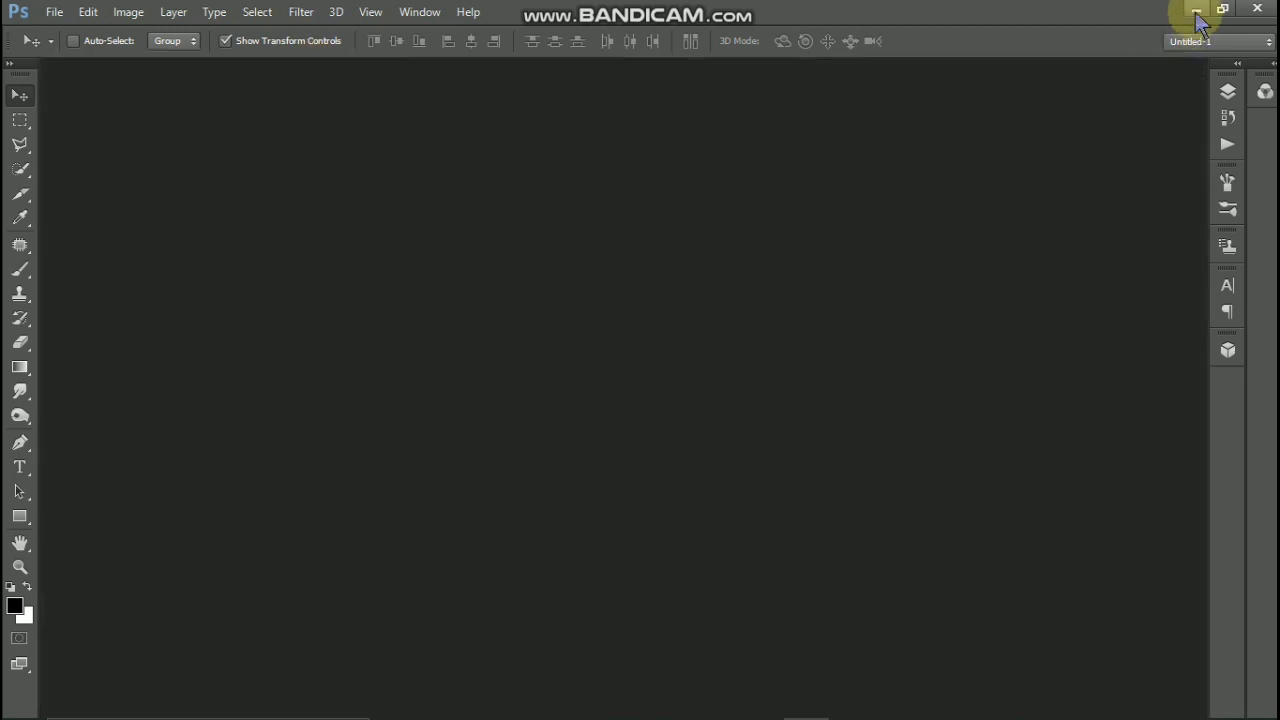
pyautogui.click(1196, 11)
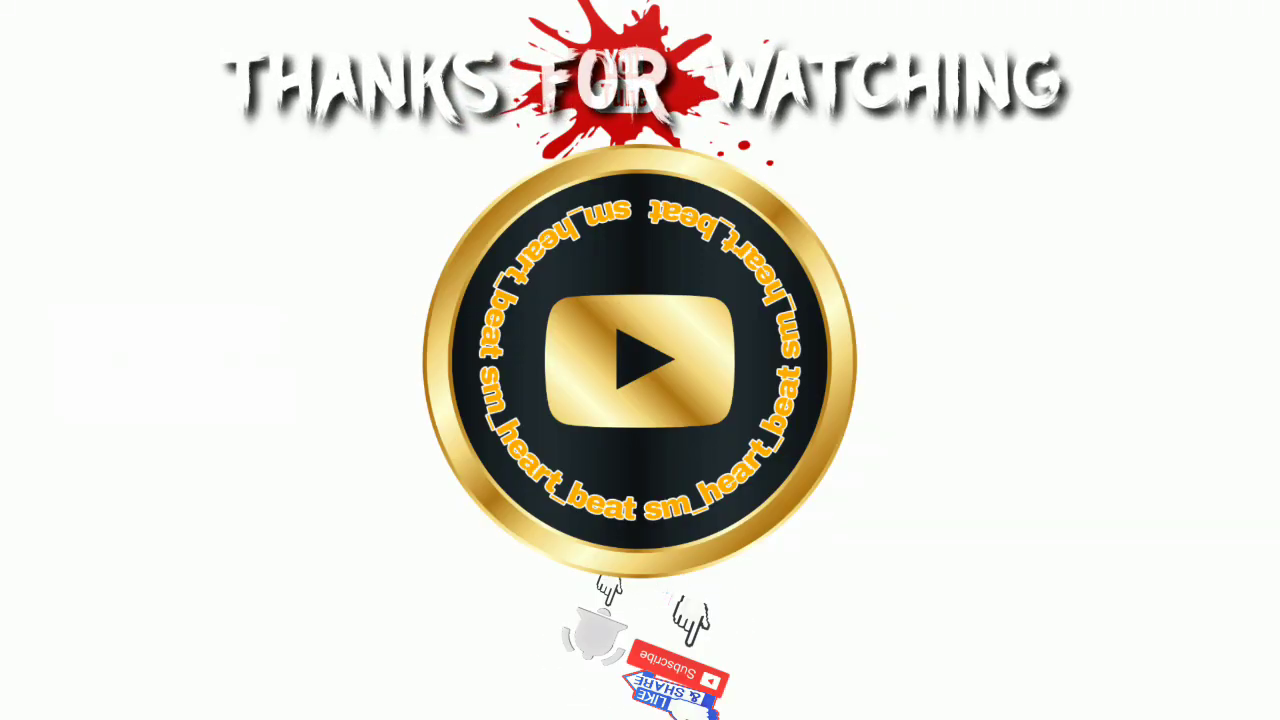